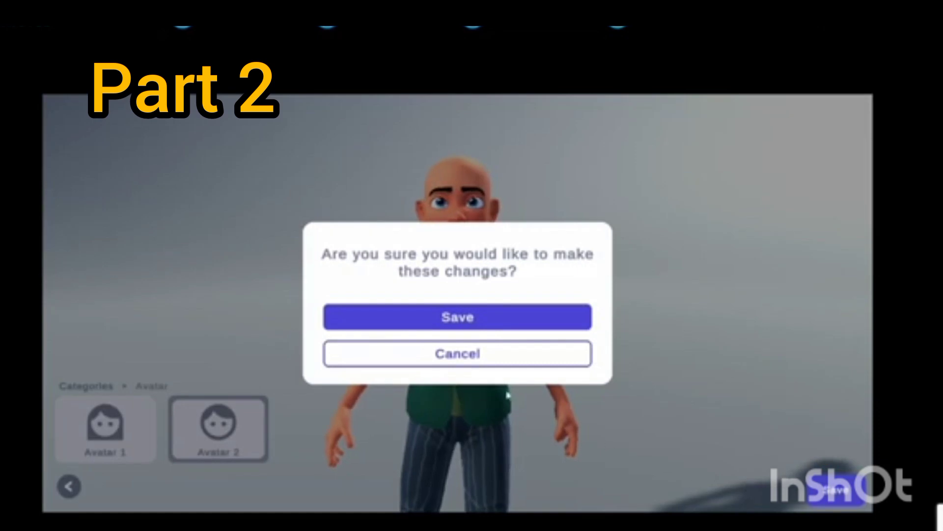
Cancel the pending save confirmation and set the avatar's skin color to Skin03
{"action": "left_click", "coordinate": [489, 363]}
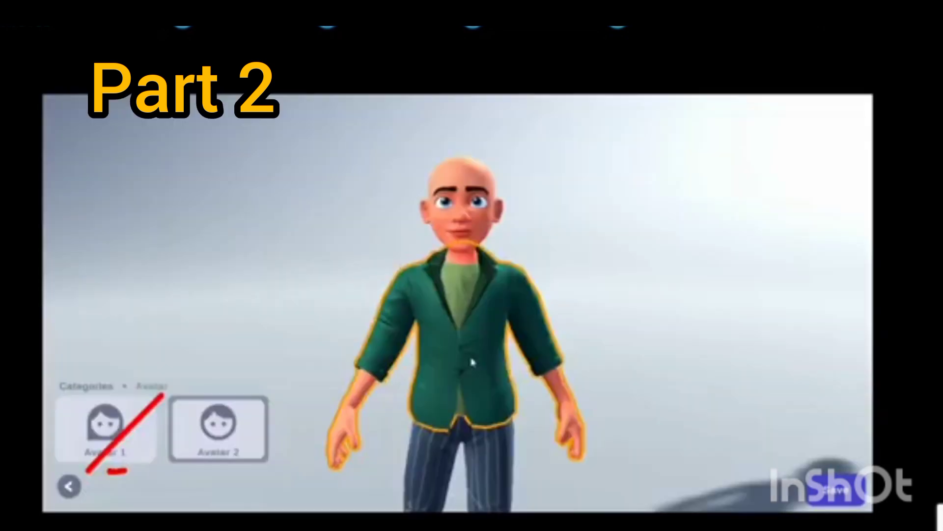
{"action": "left_click", "coordinate": [67, 489]}
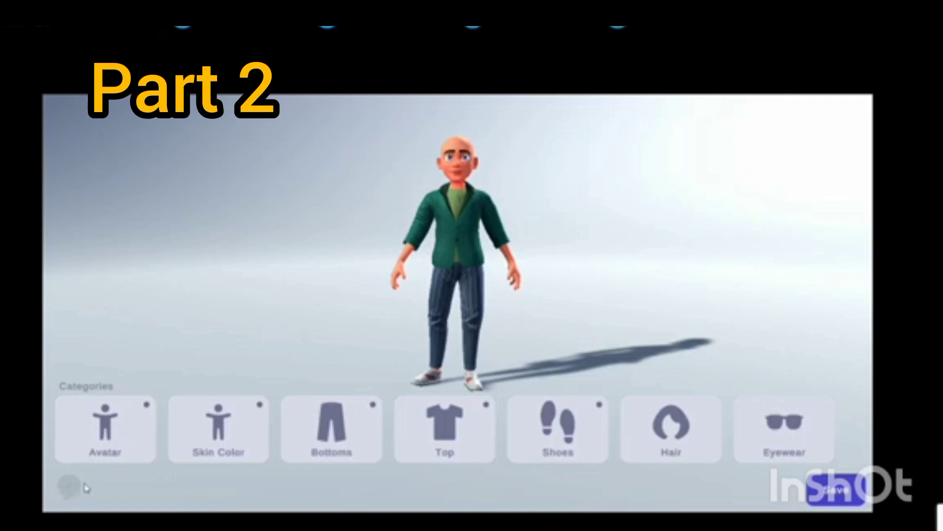
{"action": "left_click", "coordinate": [221, 426]}
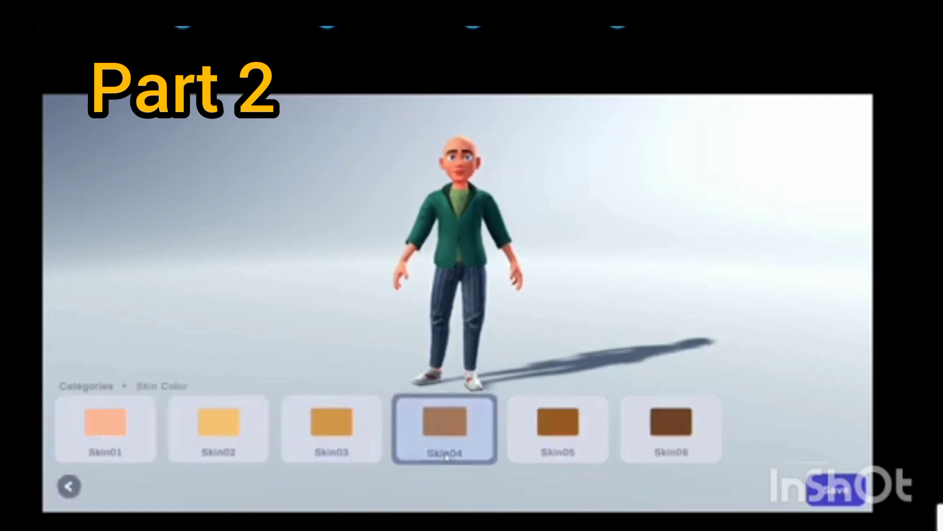
{"action": "left_click", "coordinate": [332, 423]}
{"action": "left_click", "coordinate": [69, 486]}
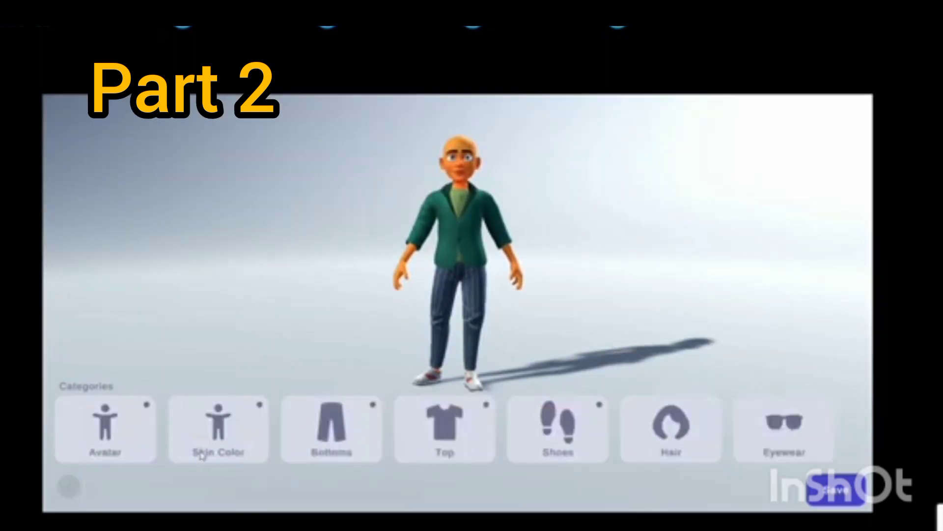
Dress the avatar in tan Cargo Pants from the Bottoms category
{"action": "left_click", "coordinate": [331, 427]}
{"action": "left_click", "coordinate": [836, 427]}
{"action": "left_click", "coordinate": [69, 486]}
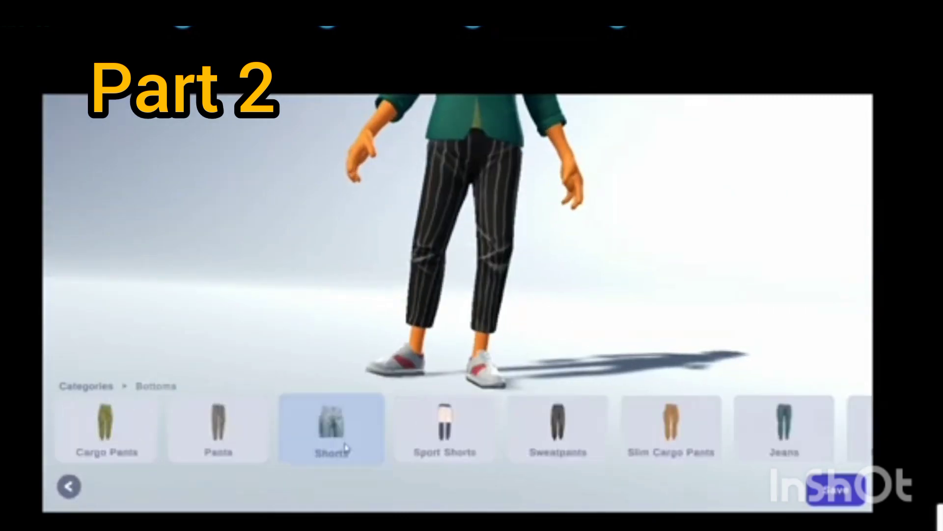
{"action": "left_click", "coordinate": [106, 428]}
{"action": "left_click", "coordinate": [317, 437]}
{"action": "left_click", "coordinate": [69, 486]}
{"action": "left_click", "coordinate": [69, 486]}
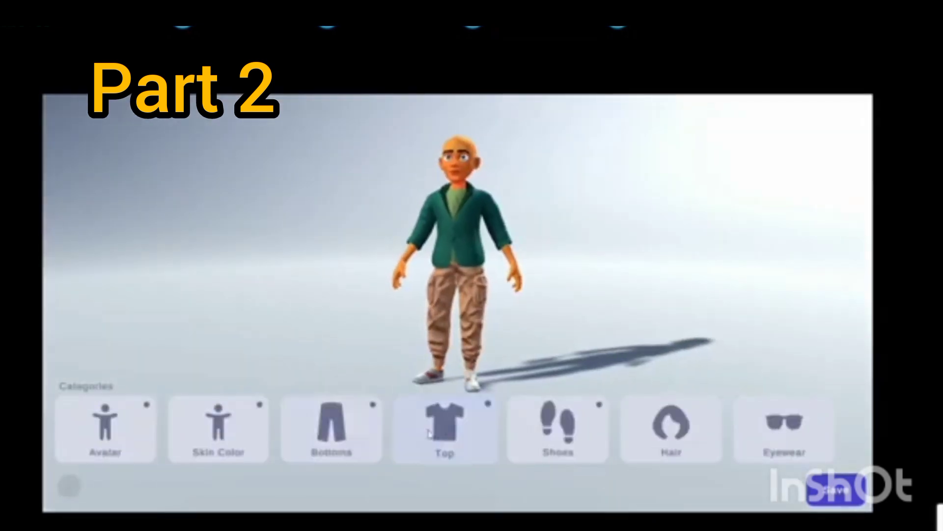
Change the avatar's top to a black sleeveless tank top
{"action": "left_click", "coordinate": [444, 427]}
{"action": "left_click", "coordinate": [785, 425]}
{"action": "left_click", "coordinate": [101, 423]}
{"action": "left_click", "coordinate": [69, 486]}
{"action": "left_click", "coordinate": [69, 486]}
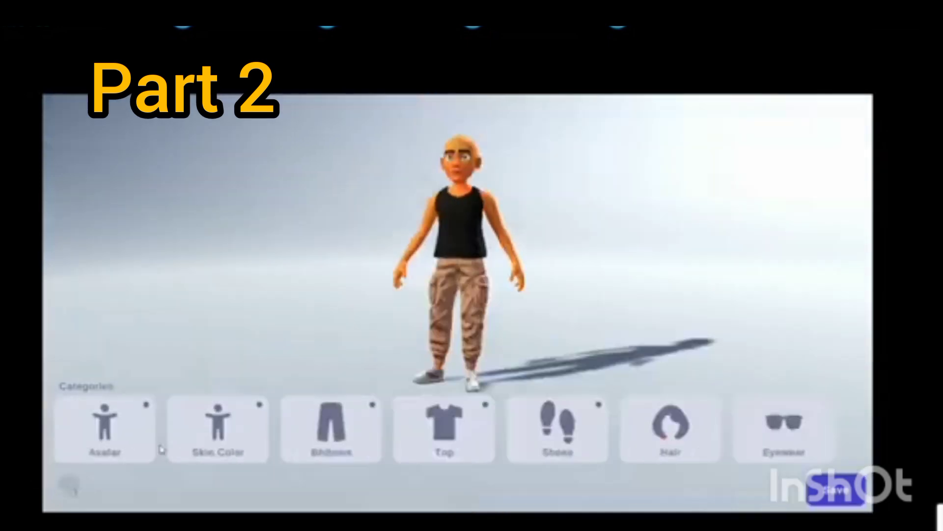
Change the avatar's shoes to the red variant of the Sneaker style
{"action": "left_click", "coordinate": [558, 427]}
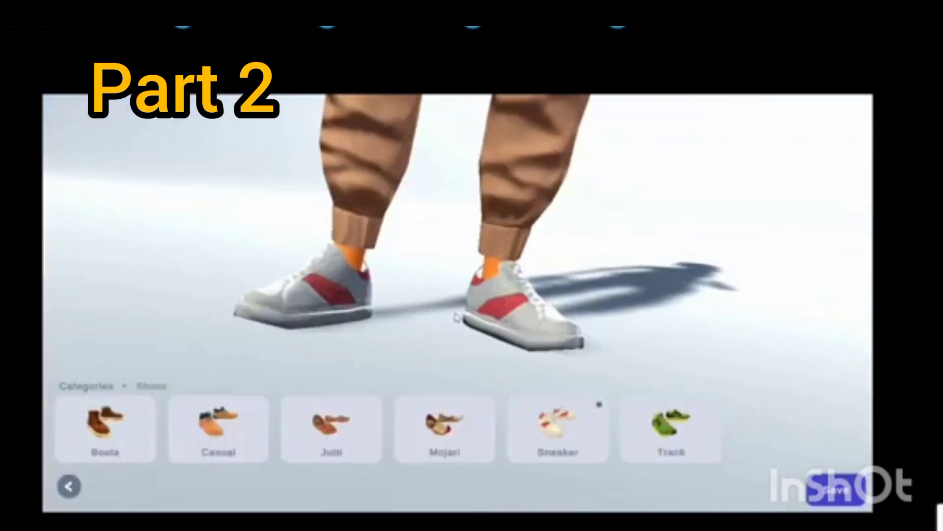
{"action": "left_click", "coordinate": [671, 425]}
{"action": "left_click", "coordinate": [101, 440]}
{"action": "left_click", "coordinate": [558, 432]}
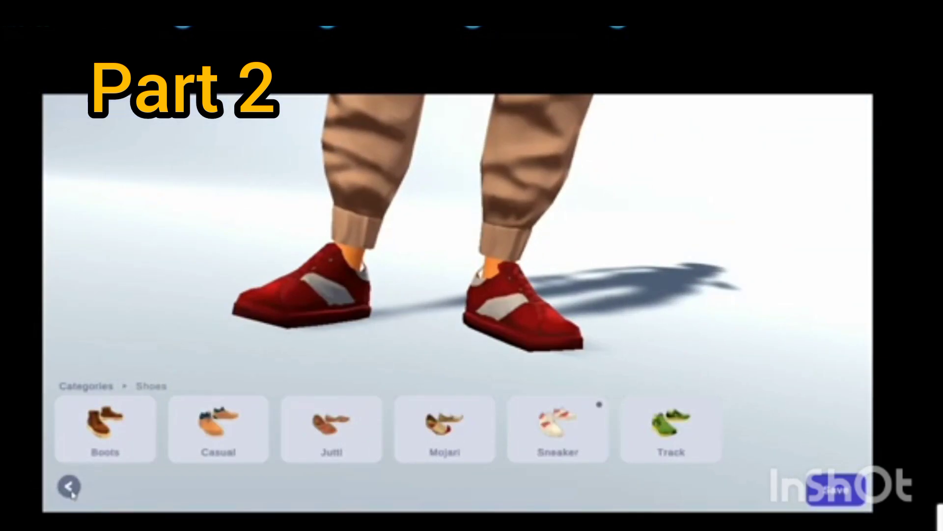
{"action": "left_click", "coordinate": [69, 487]}
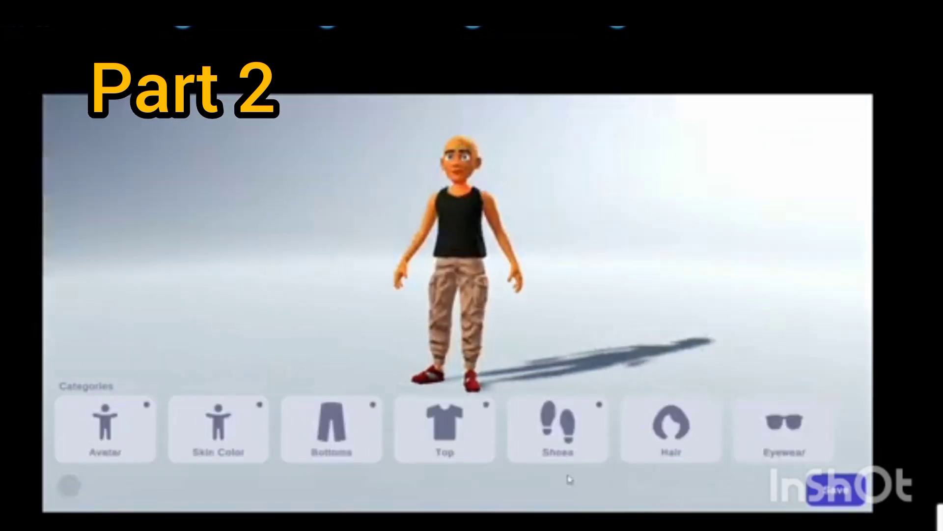
Give the avatar a Mohawk hairstyle in the Copper color
{"action": "left_click", "coordinate": [671, 428]}
{"action": "left_click", "coordinate": [784, 428]}
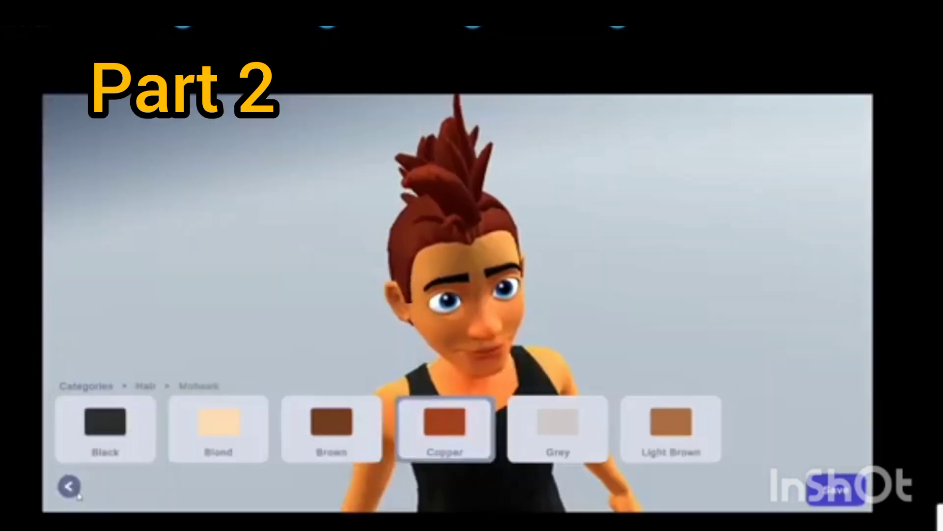
{"action": "left_click", "coordinate": [69, 486]}
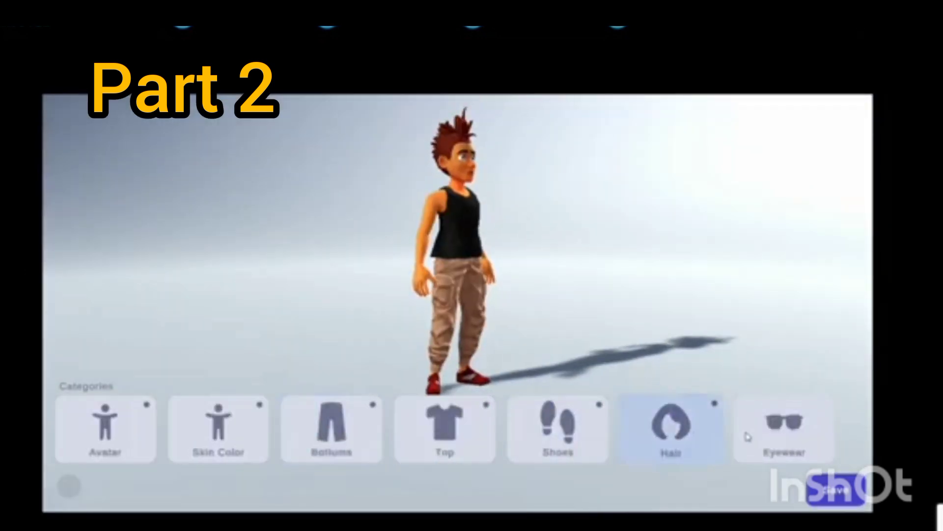
Add Sunglasses to the avatar and save all the customization changes
{"action": "left_click", "coordinate": [775, 435]}
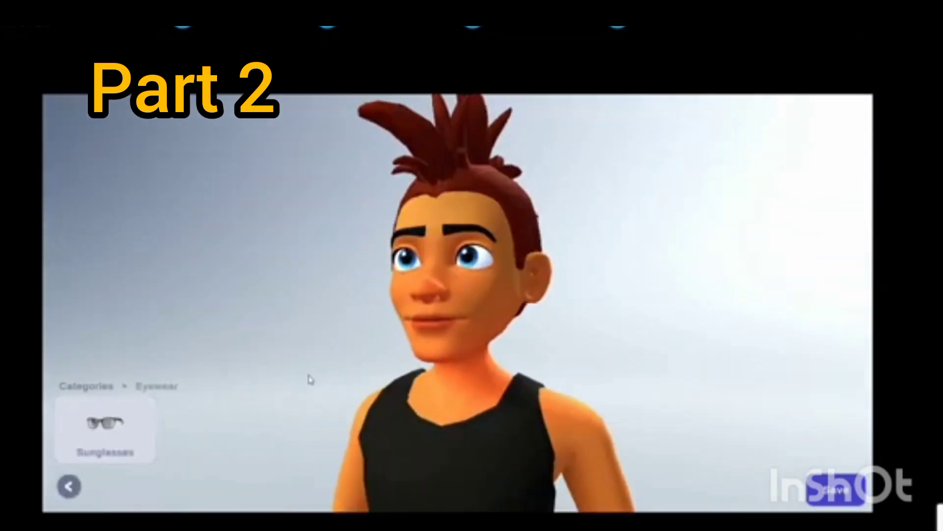
{"action": "left_click", "coordinate": [123, 425]}
{"action": "left_click", "coordinate": [126, 425]}
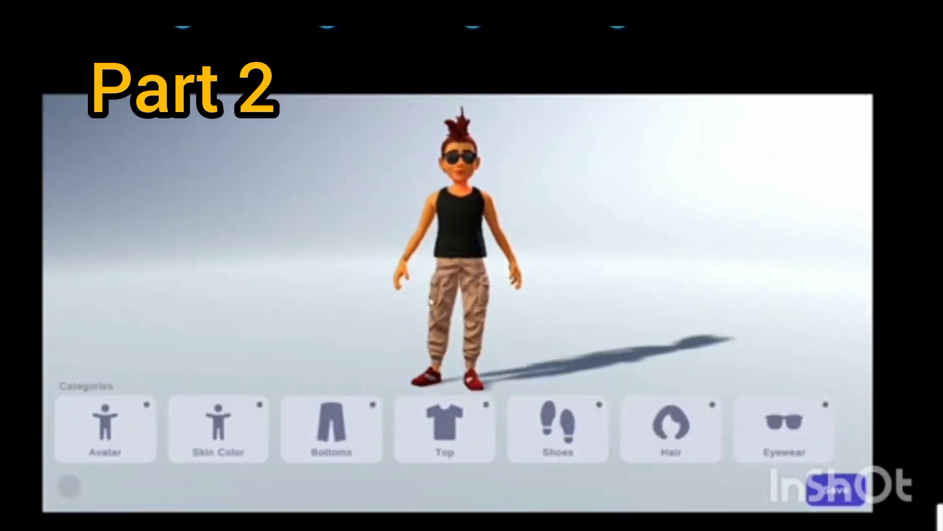
{"action": "left_click", "coordinate": [840, 505]}
{"action": "left_click", "coordinate": [468, 319]}
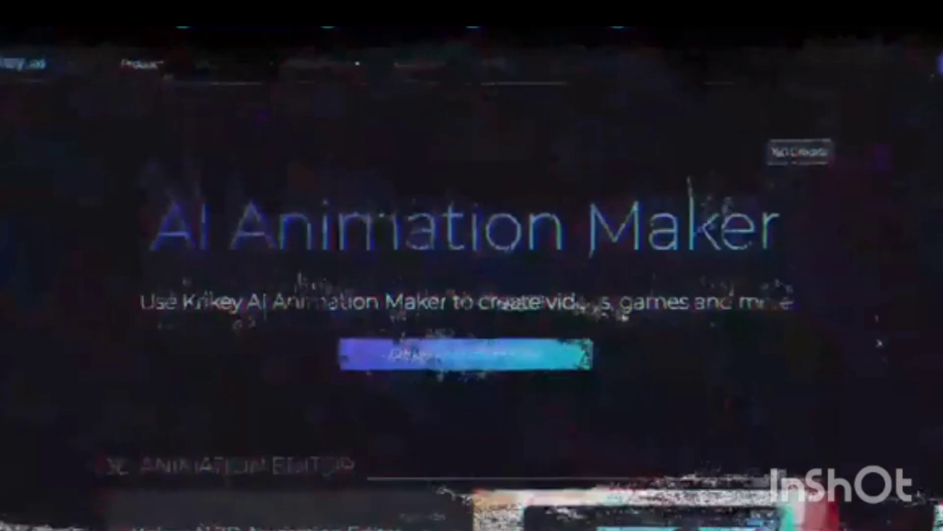
Open the AI Text to Animation tool from the Animation Maker section of the product page
{"action": "scroll", "coordinate": [860, 337], "scroll_direction": "down", "scroll_amount": 10}
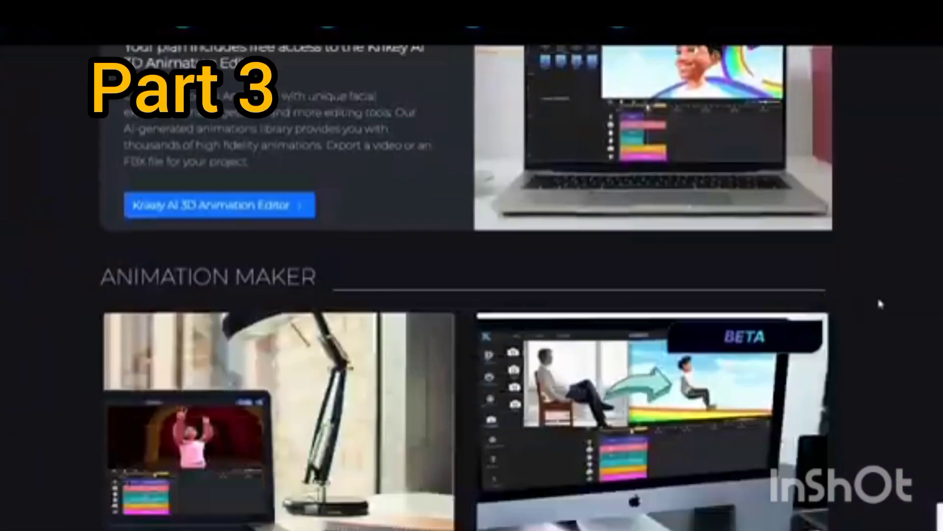
{"action": "scroll", "coordinate": [880, 304], "scroll_direction": "down", "scroll_amount": 5}
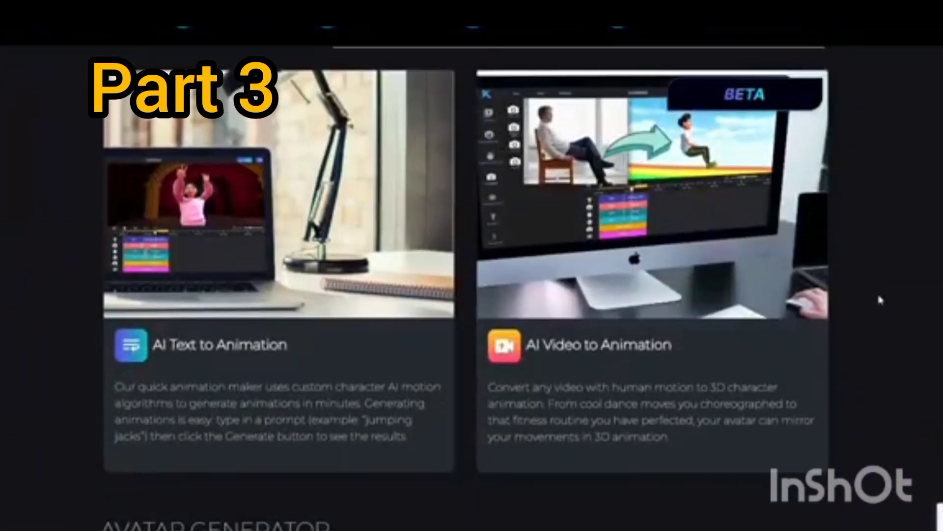
{"action": "scroll", "coordinate": [880, 300], "scroll_direction": "up", "scroll_amount": 1}
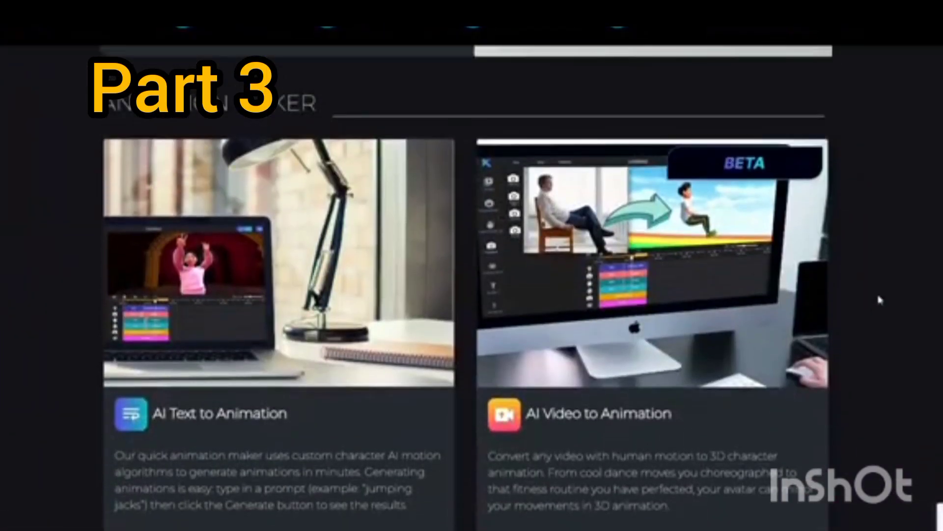
{"action": "left_click", "coordinate": [313, 354]}
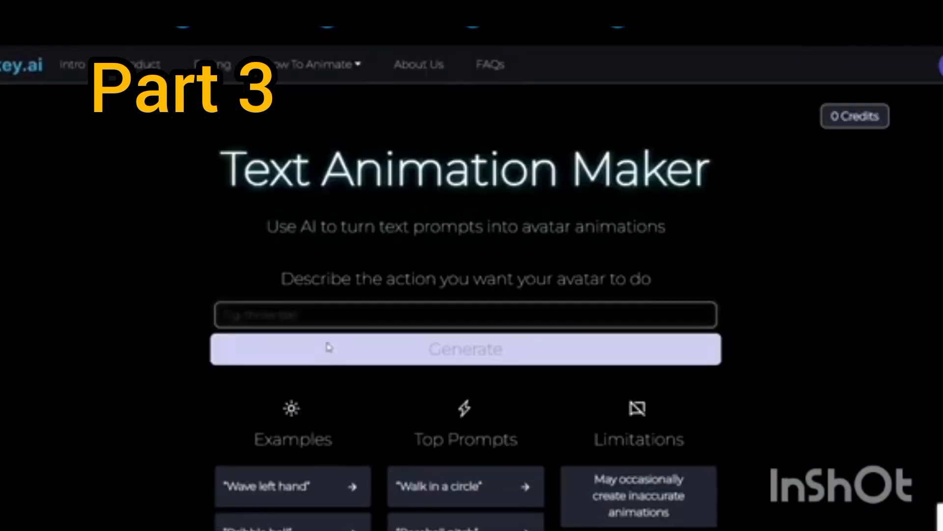
Generate an avatar animation from the prompt "samba dance" and accept the 5-credit charge
{"action": "scroll", "coordinate": [328, 347], "scroll_direction": "down", "scroll_amount": 3}
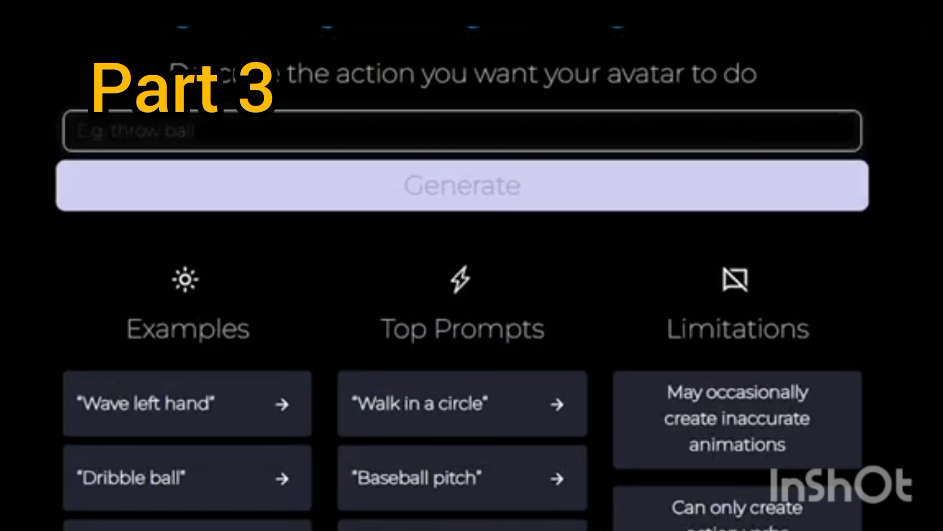
{"action": "left_click", "coordinate": [272, 170]}
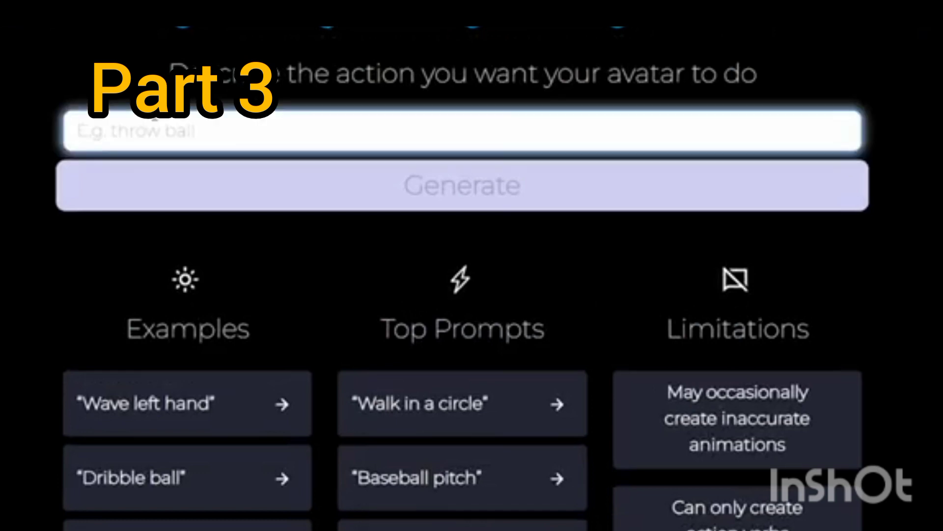
{"action": "type", "text": "samba dance"}
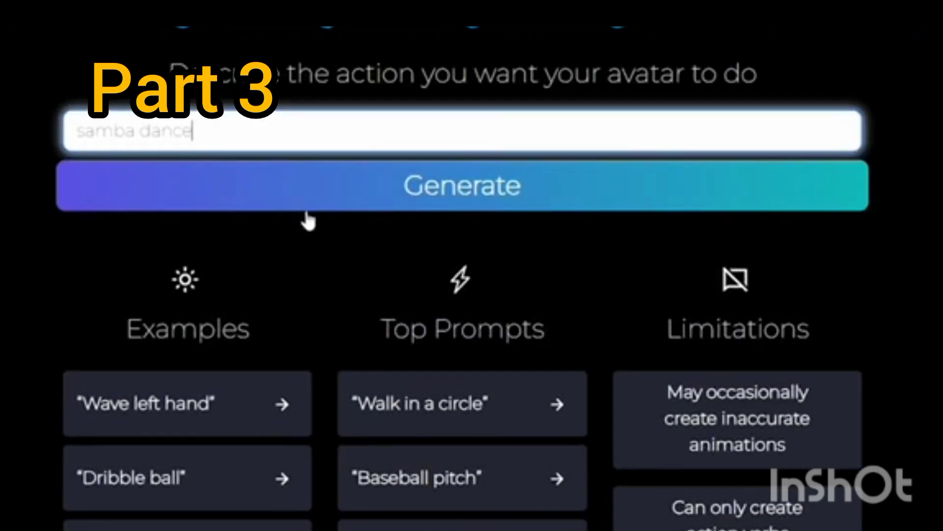
{"action": "left_click", "coordinate": [455, 205]}
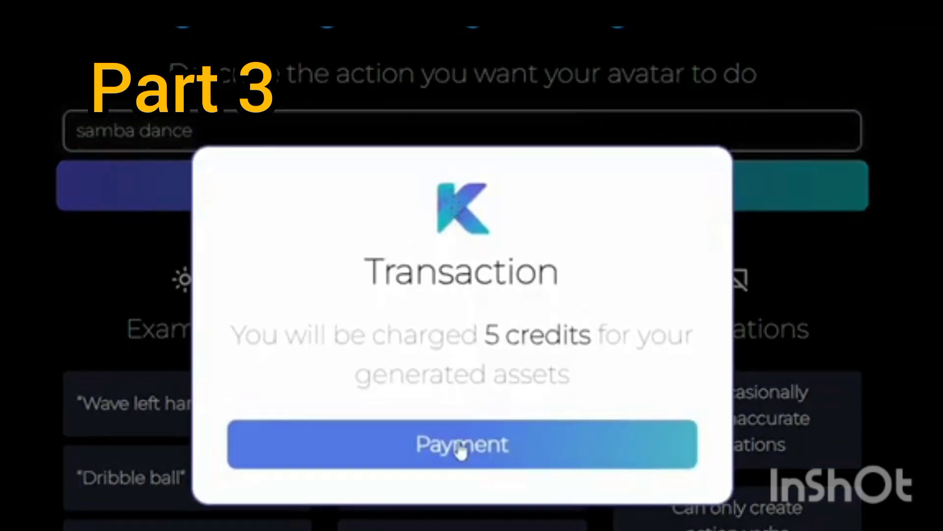
{"action": "left_click", "coordinate": [459, 445]}
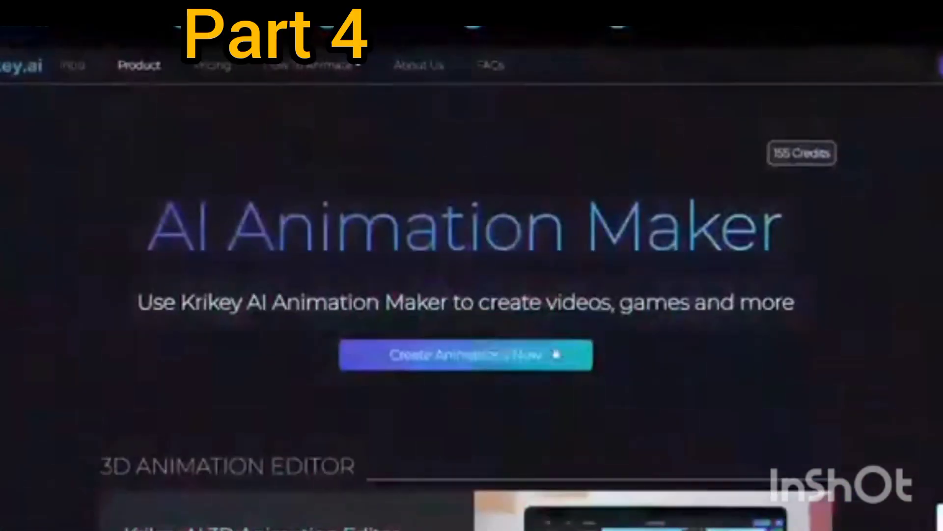
Open the Krikey AI 3D Animation Editor from the product page and bring up its animation library
{"action": "scroll", "coordinate": [459, 369], "scroll_direction": "down", "scroll_amount": 6}
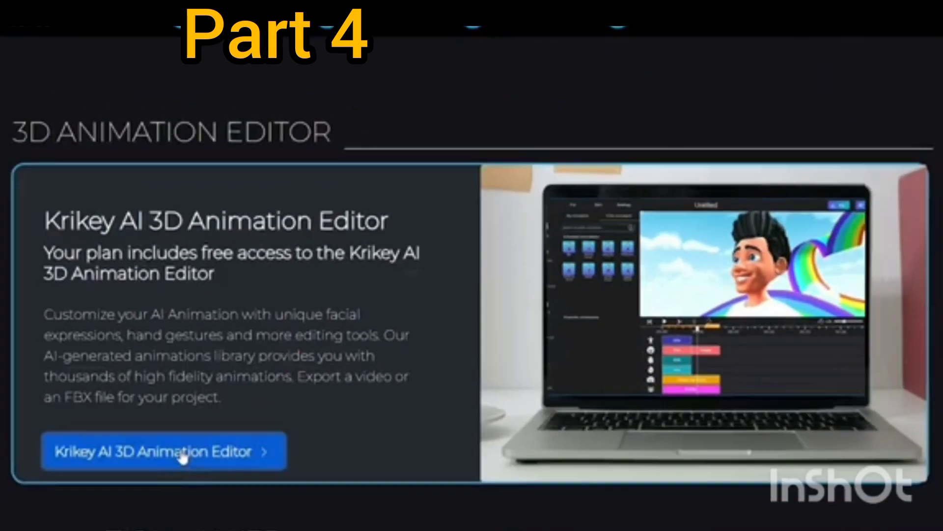
{"action": "left_click", "coordinate": [250, 479]}
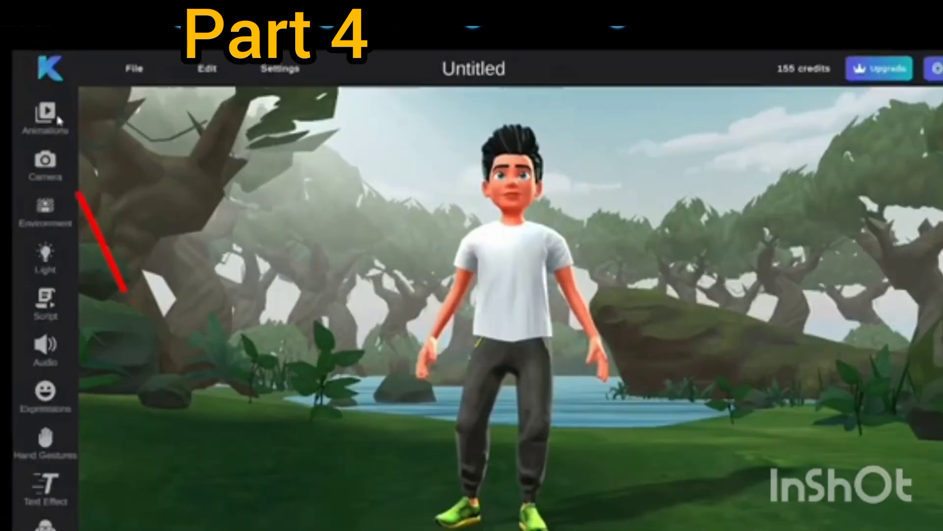
{"action": "left_click", "coordinate": [49, 104]}
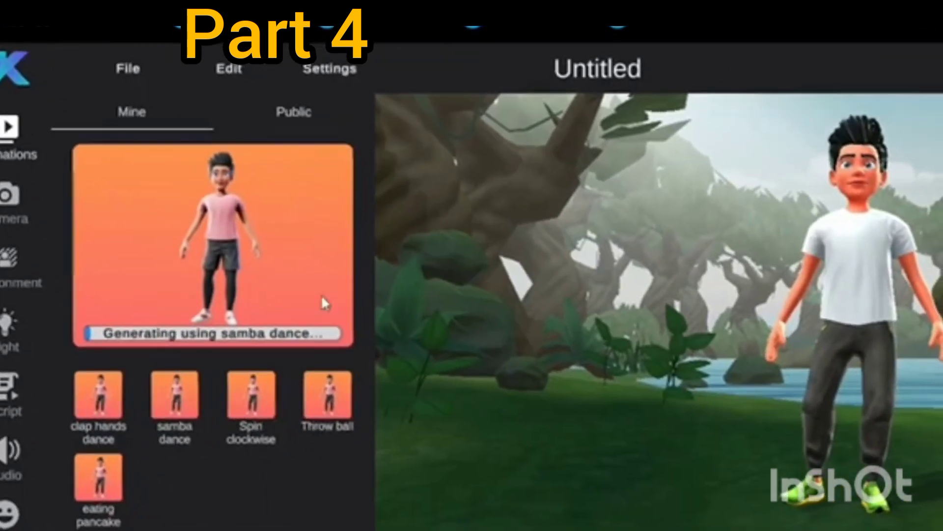
Add the generated "clap hands dance" and "samba dance" animations to the timeline after the Idle clip
{"action": "left_click", "coordinate": [291, 104]}
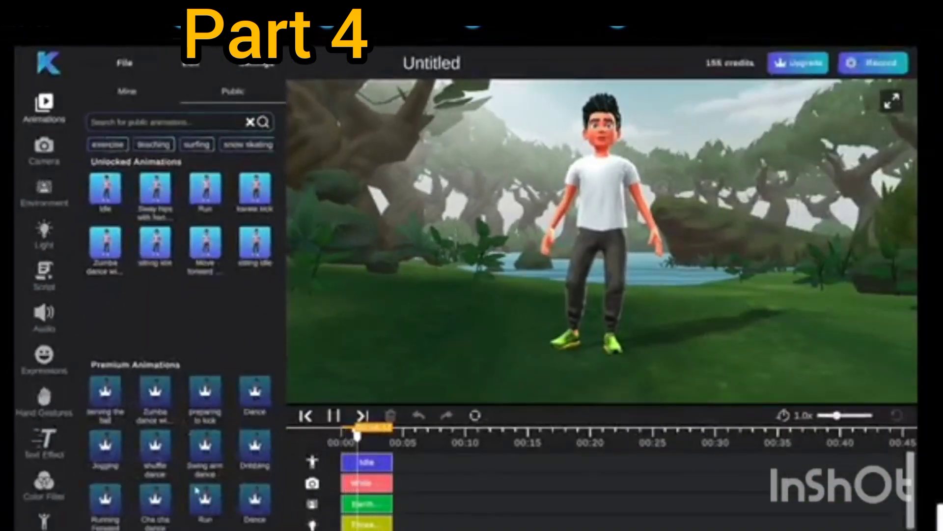
{"action": "left_click", "coordinate": [126, 90]}
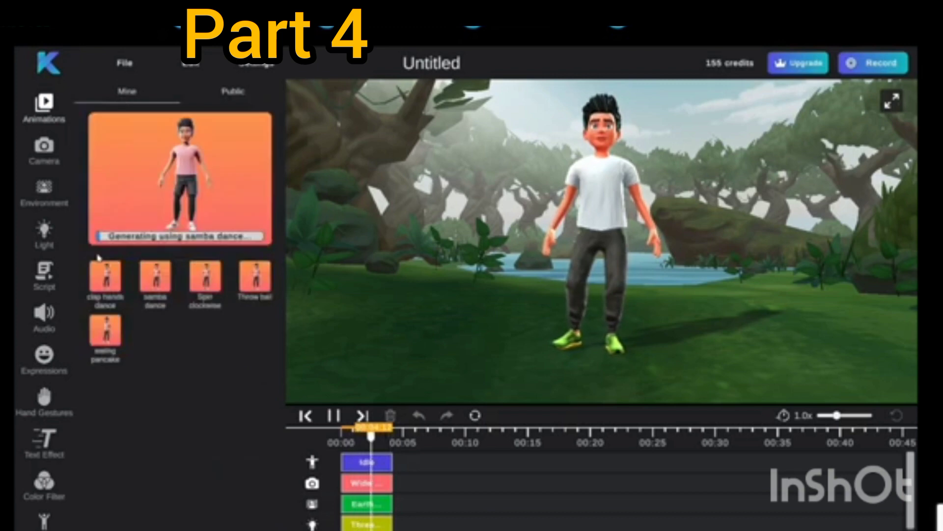
{"action": "left_click", "coordinate": [105, 276]}
{"action": "left_click", "coordinate": [167, 285]}
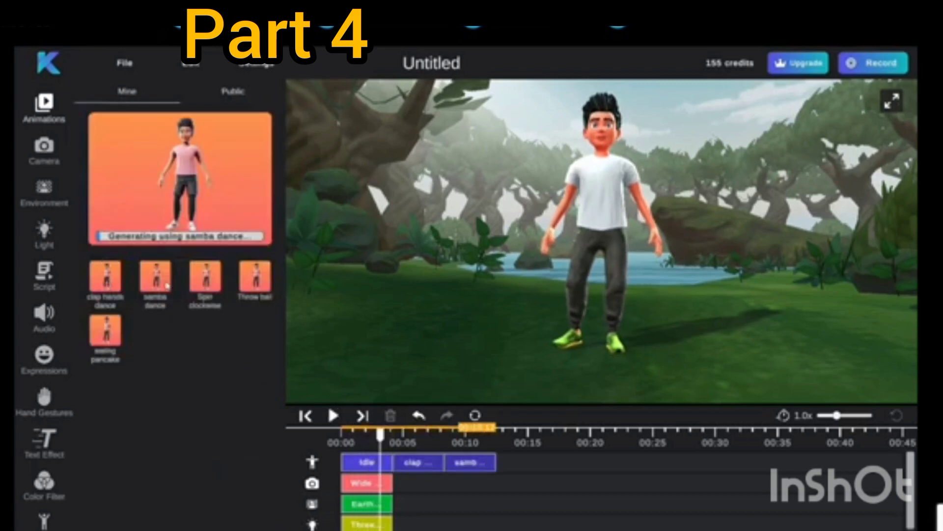
Add the unlocked public Sway hips and Zumba dance animations to the end of the timeline
{"action": "left_click", "coordinate": [222, 92]}
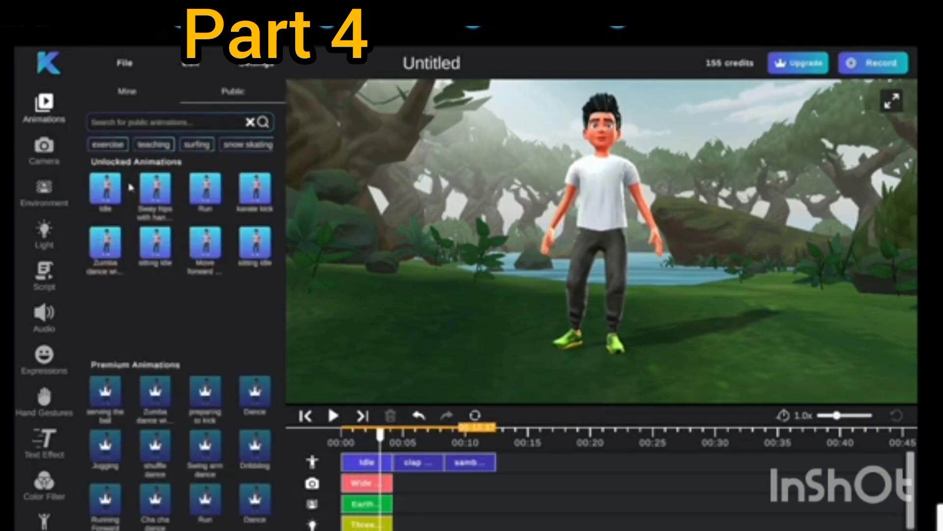
{"action": "left_click", "coordinate": [159, 189]}
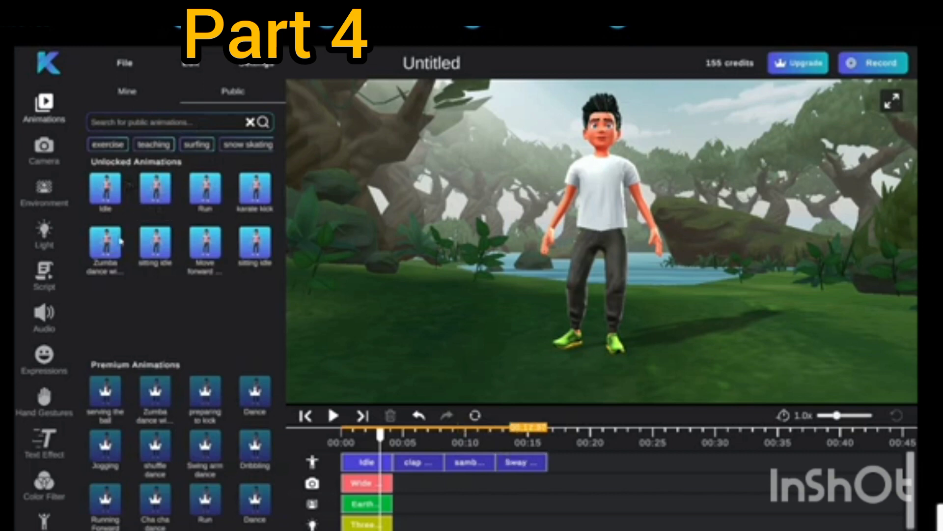
{"action": "left_click", "coordinate": [121, 242]}
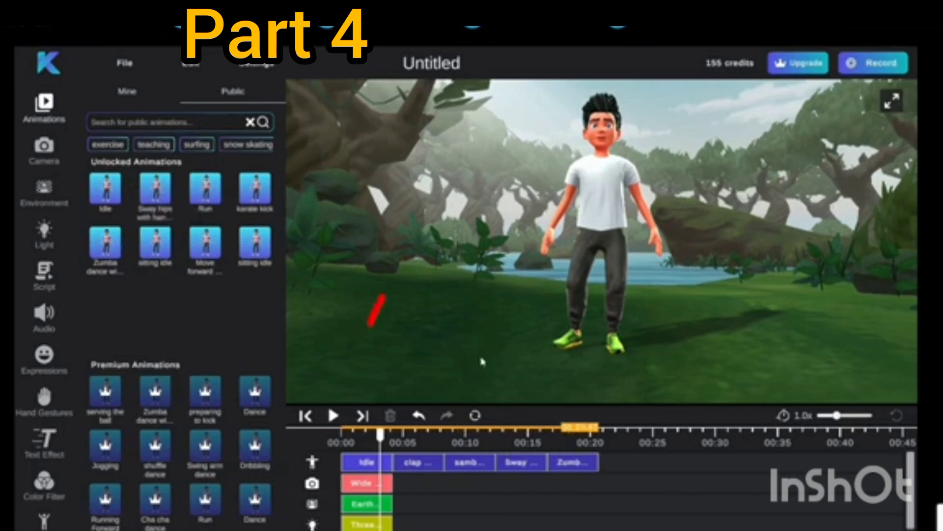
Play back the animation sequence and try out the playback speed slider
{"action": "left_click", "coordinate": [333, 416]}
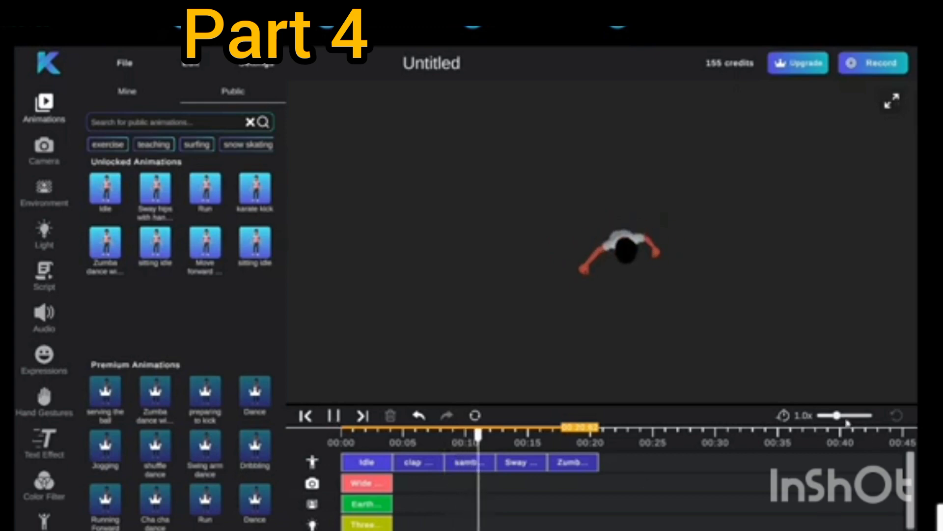
{"action": "mouse_move", "coordinate": [838, 416]}
{"action": "left_mouse_down"}
{"action": "mouse_move", "coordinate": [872, 417]}
{"action": "mouse_move", "coordinate": [814, 418]}
{"action": "mouse_move", "coordinate": [843, 419]}
{"action": "left_mouse_up"}
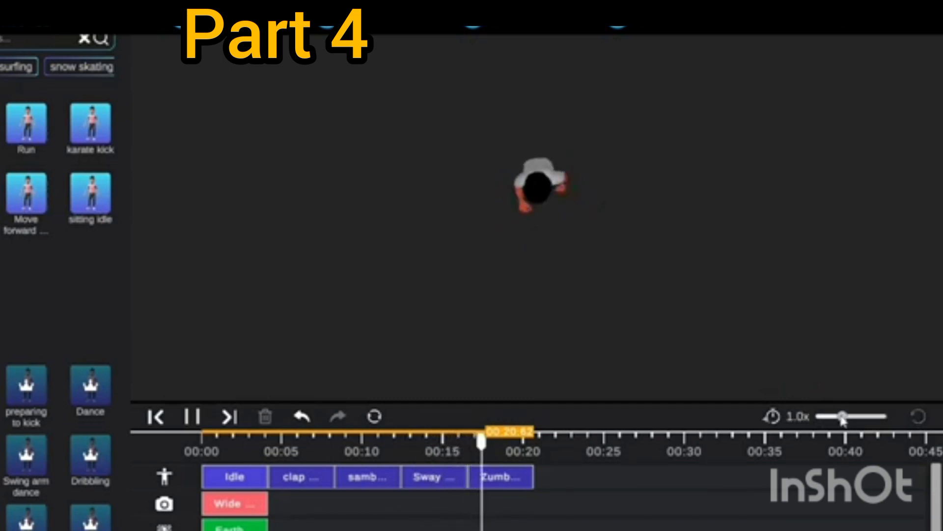
Stop playback, overlap the adjacent dance clips on the animation track to blend their transitions, and preview the sequence
{"action": "left_click", "coordinate": [191, 417]}
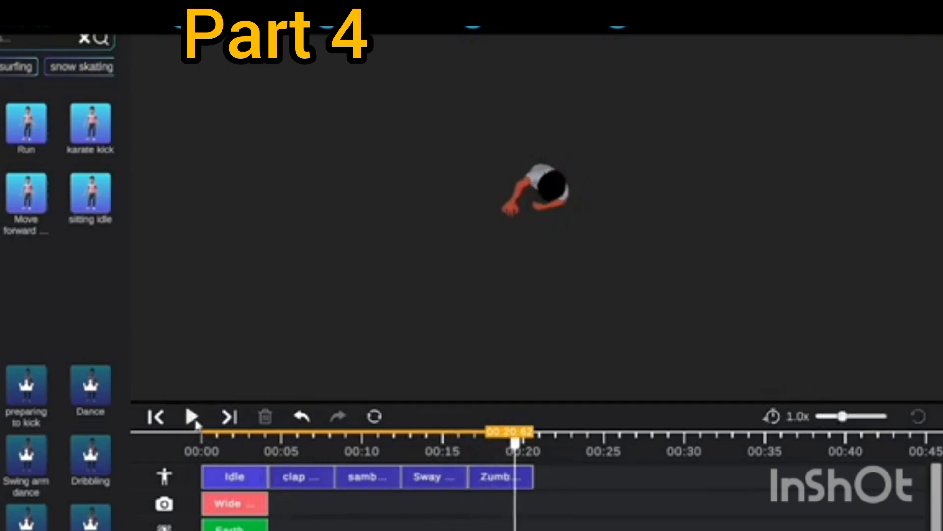
{"action": "left_click", "coordinate": [241, 472]}
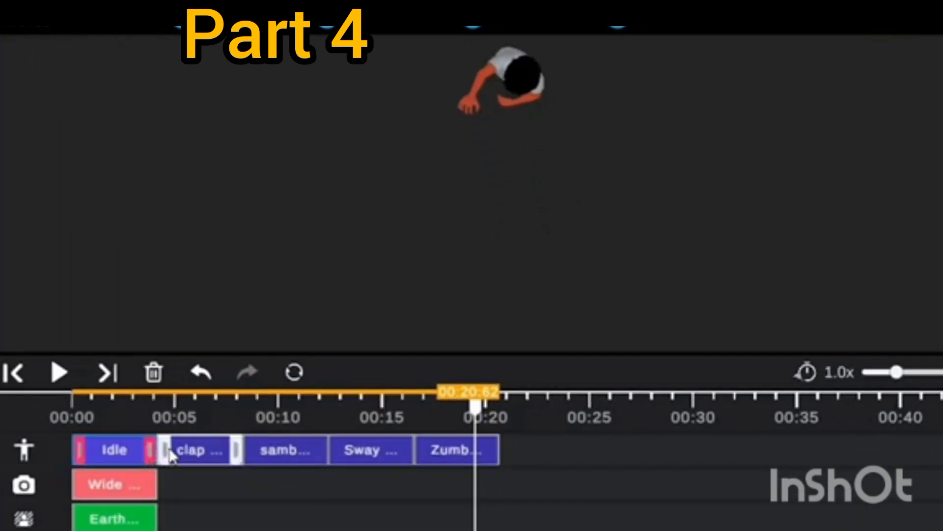
{"action": "left_click_drag", "start_coordinate": [169, 448], "coordinate": [177, 448]}
{"action": "left_click_drag", "start_coordinate": [238, 450], "coordinate": [265, 450]}
{"action": "left_click_drag", "start_coordinate": [323, 449], "coordinate": [350, 450]}
{"action": "left_click_drag", "start_coordinate": [411, 449], "coordinate": [433, 449]}
{"action": "left_click", "coordinate": [112, 397]}
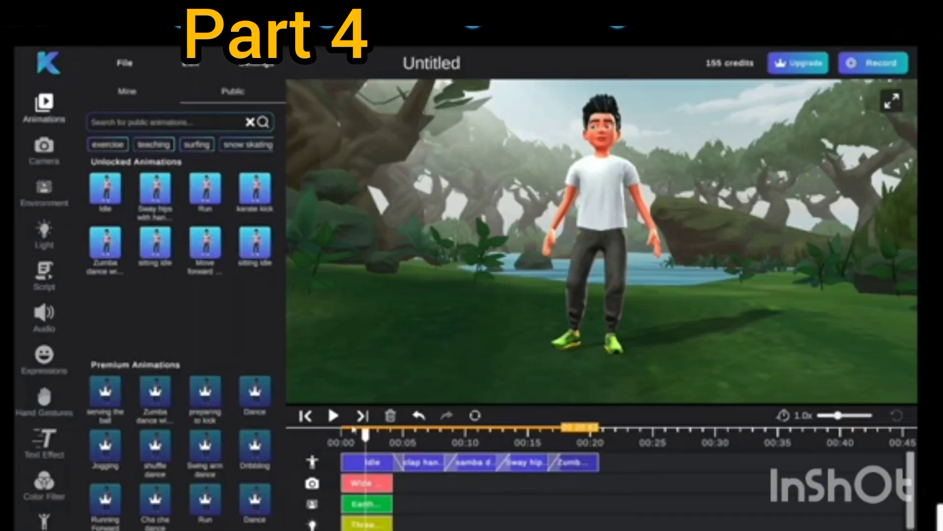
{"action": "left_click", "coordinate": [333, 415]}
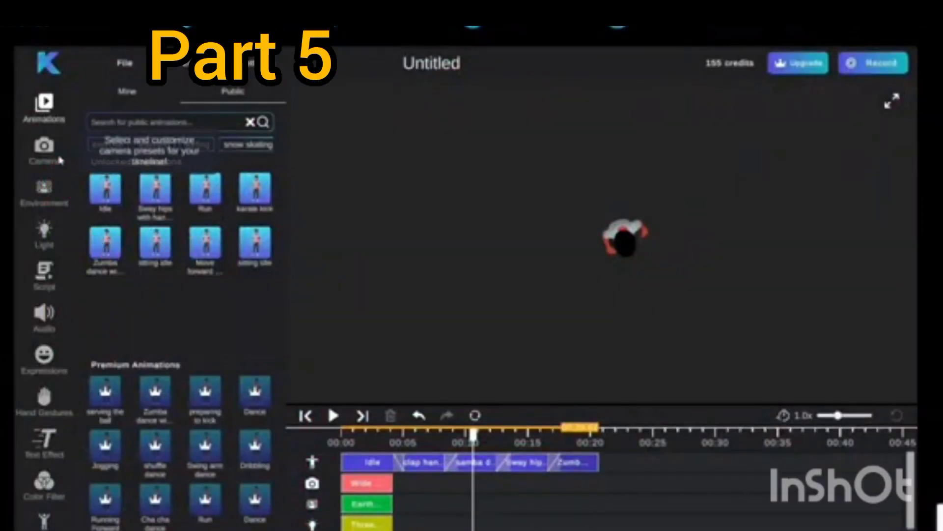
Add a Very Wide Shot camera clip, and reframe the Wide Shot from the front with a narrower field of view and higher character vertical offset
{"action": "left_click", "coordinate": [44, 147]}
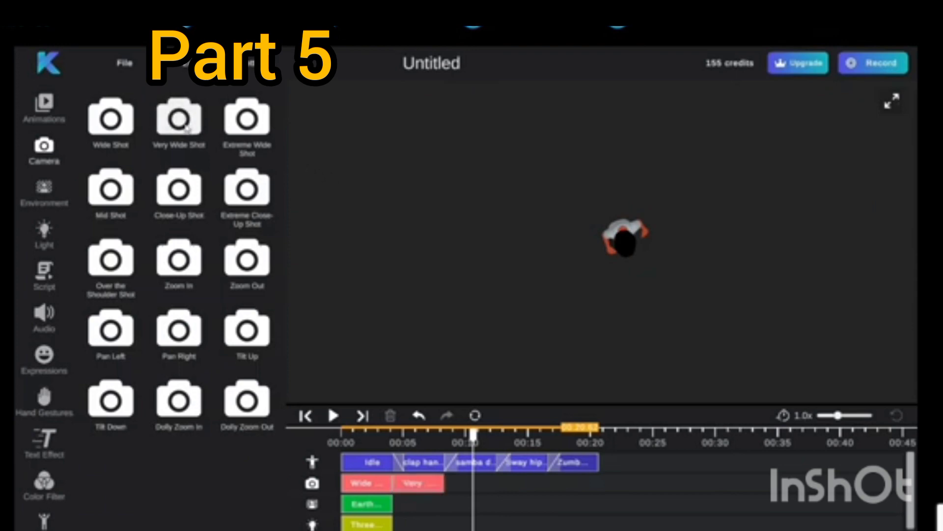
{"action": "left_click", "coordinate": [372, 444]}
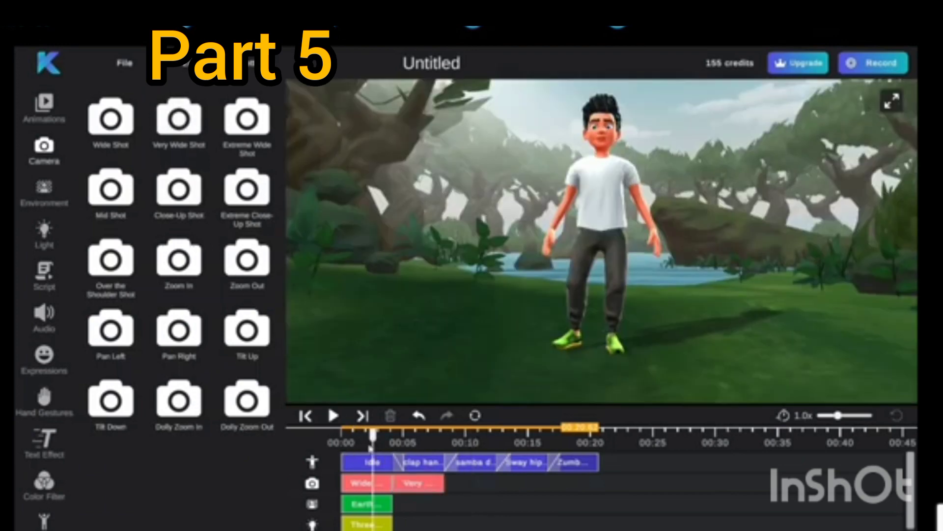
{"action": "left_click", "coordinate": [370, 480]}
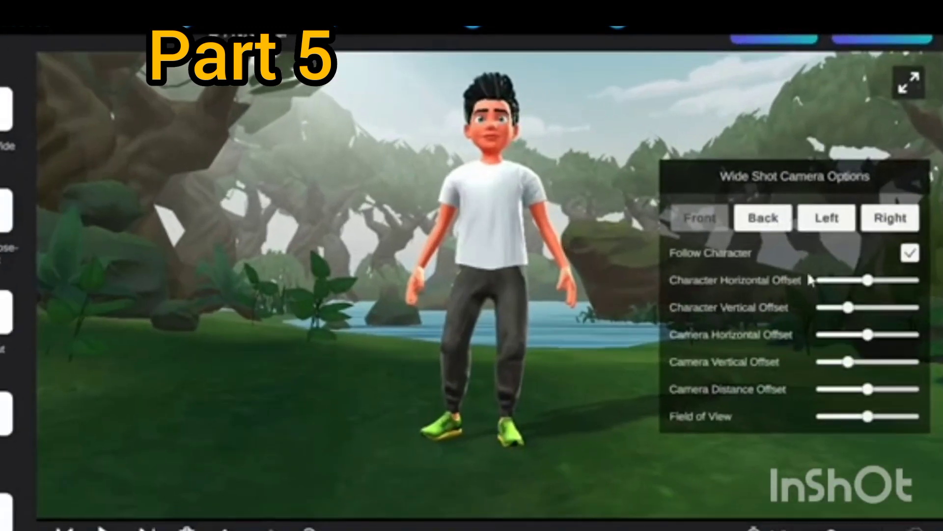
{"action": "left_click", "coordinate": [834, 195]}
{"action": "left_click", "coordinate": [878, 195]}
{"action": "left_click", "coordinate": [747, 195]}
{"action": "left_click_drag", "start_coordinate": [868, 416], "coordinate": [847, 417]}
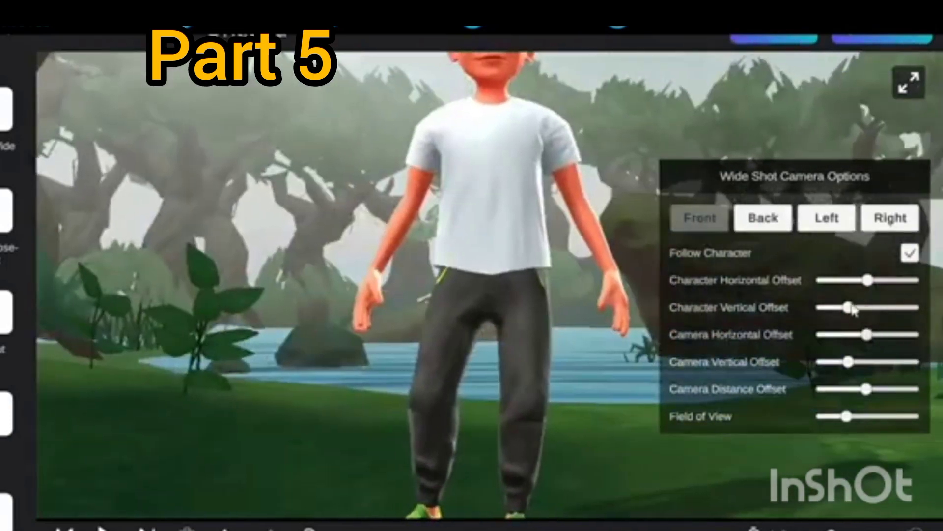
{"action": "left_click_drag", "start_coordinate": [850, 308], "coordinate": [863, 308]}
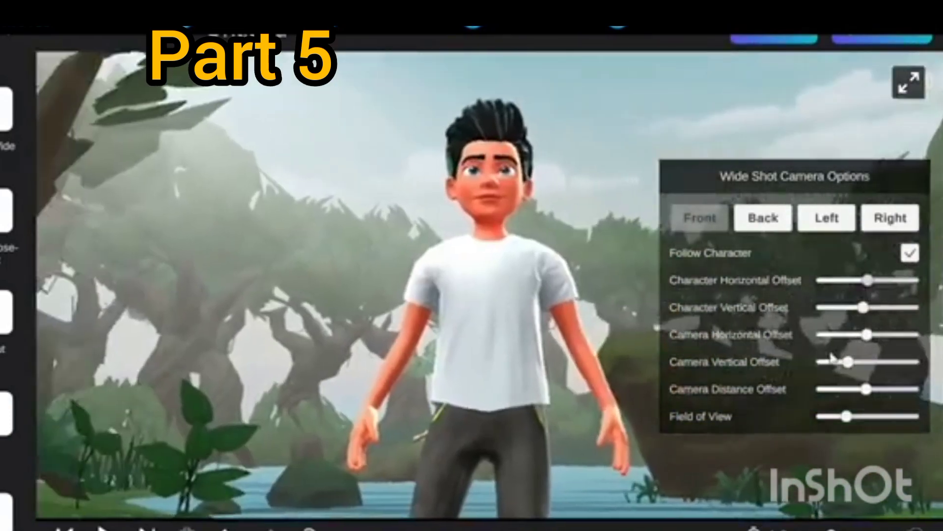
{"action": "left_click_drag", "start_coordinate": [846, 416], "coordinate": [838, 418]}
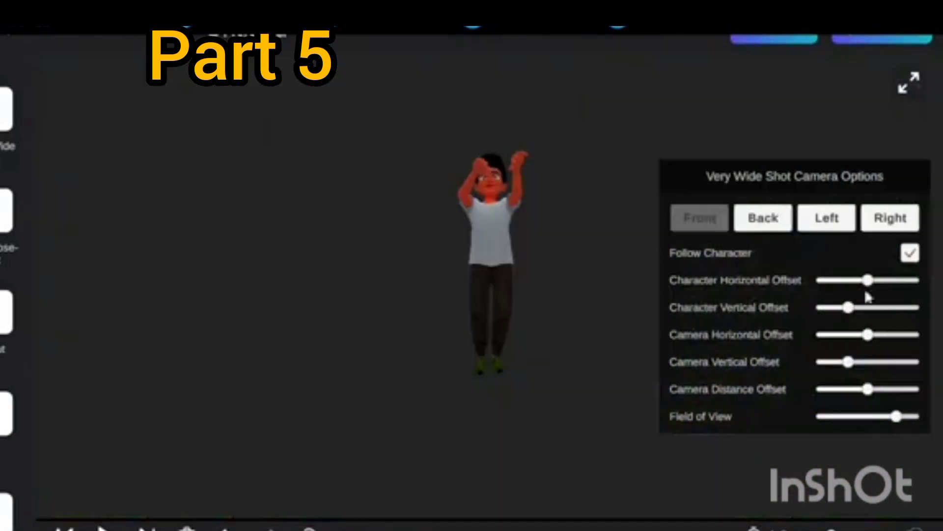
Narrow the Very Wide Shot's field of view, stretch its clip to the end of the last dance animation, and preview the result
{"action": "left_click_drag", "start_coordinate": [895, 417], "coordinate": [872, 417]}
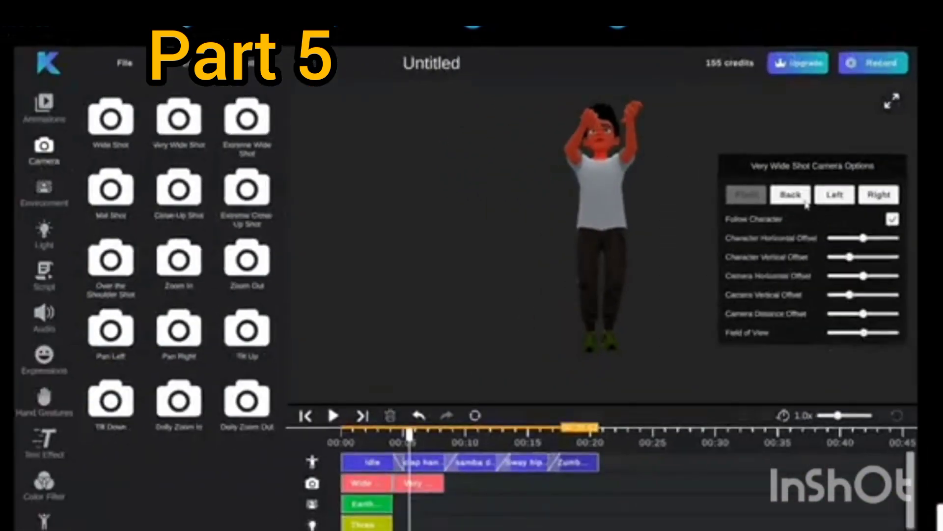
{"action": "left_click", "coordinate": [425, 489]}
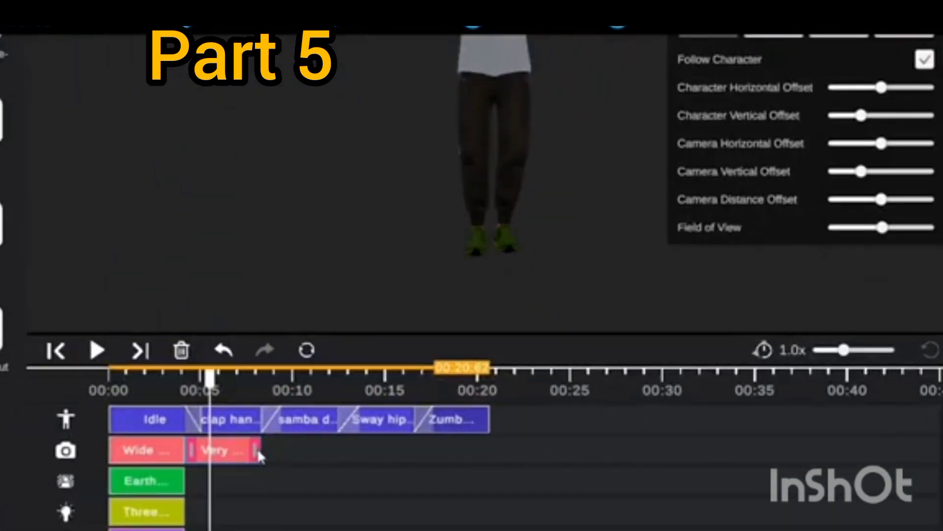
{"action": "left_click_drag", "start_coordinate": [258, 452], "coordinate": [494, 454]}
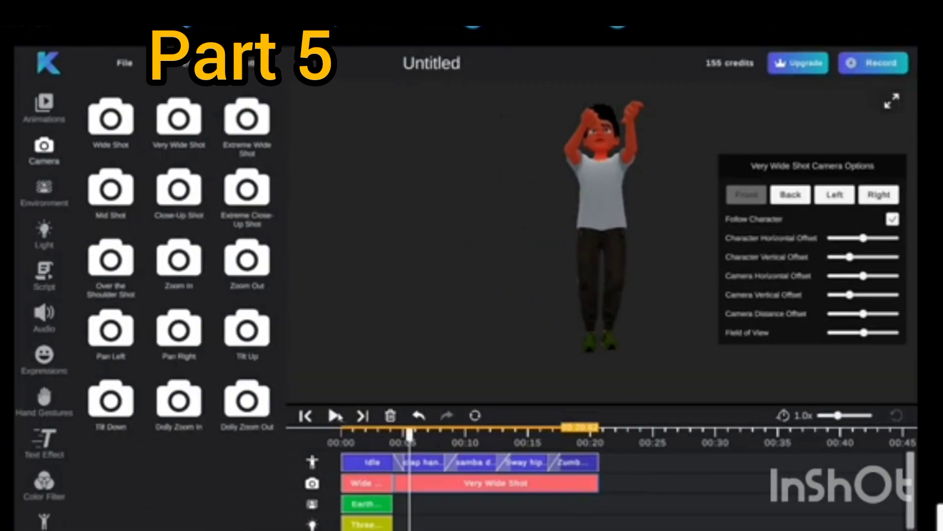
{"action": "left_click", "coordinate": [335, 416]}
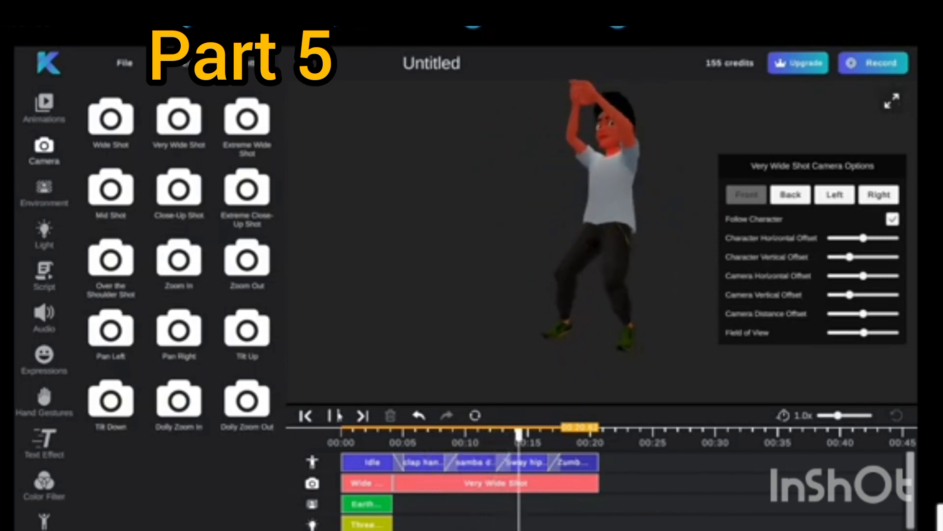
{"action": "left_click", "coordinate": [334, 416]}
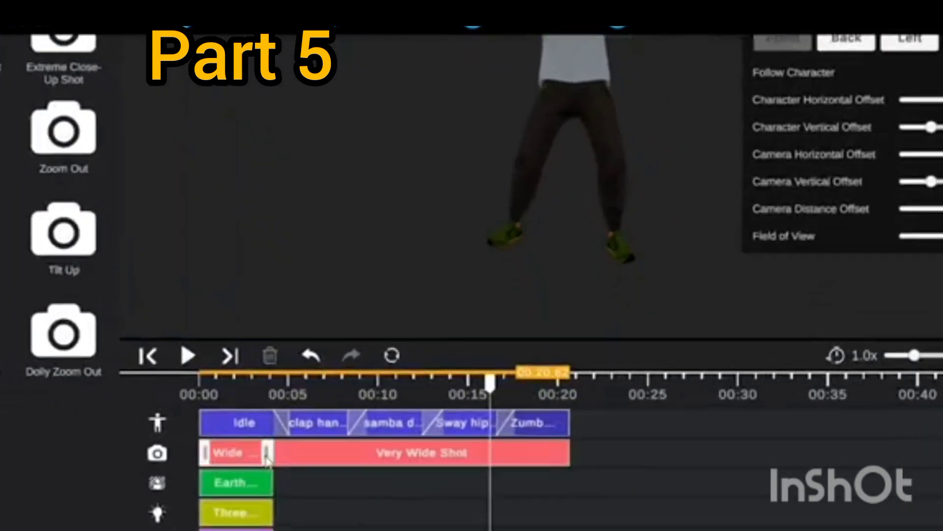
Extend the Wide Shot clip into the Very Wide Shot to blend the two cameras, and play back the transition
{"action": "left_click_drag", "start_coordinate": [267, 458], "coordinate": [290, 456]}
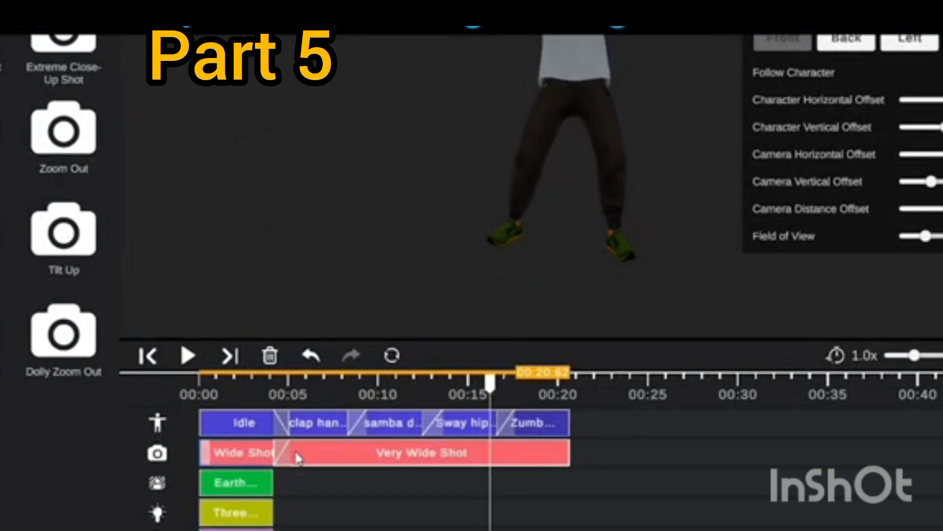
{"action": "left_click", "coordinate": [252, 390]}
{"action": "key", "text": "space"}
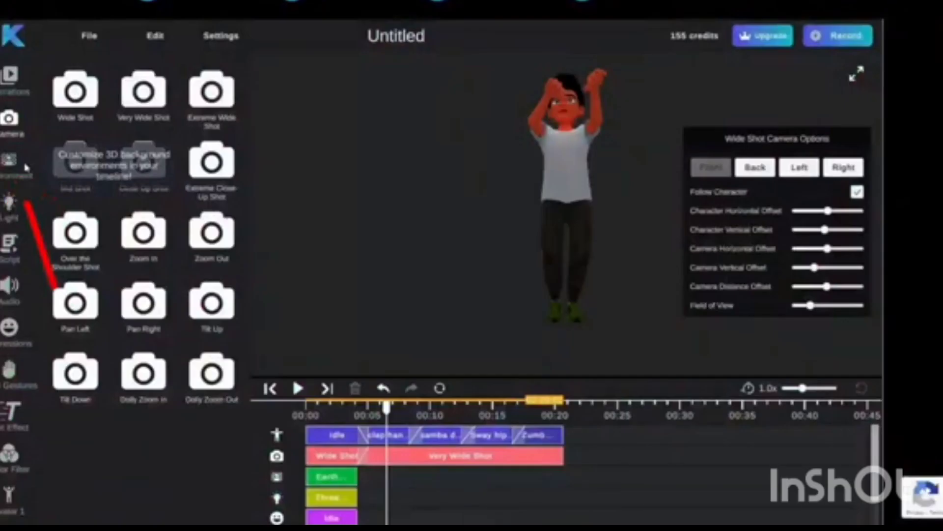
Replace the Earthday environment with Theater and stretch it across the full length of the animation sequence
{"action": "left_click", "coordinate": [27, 167]}
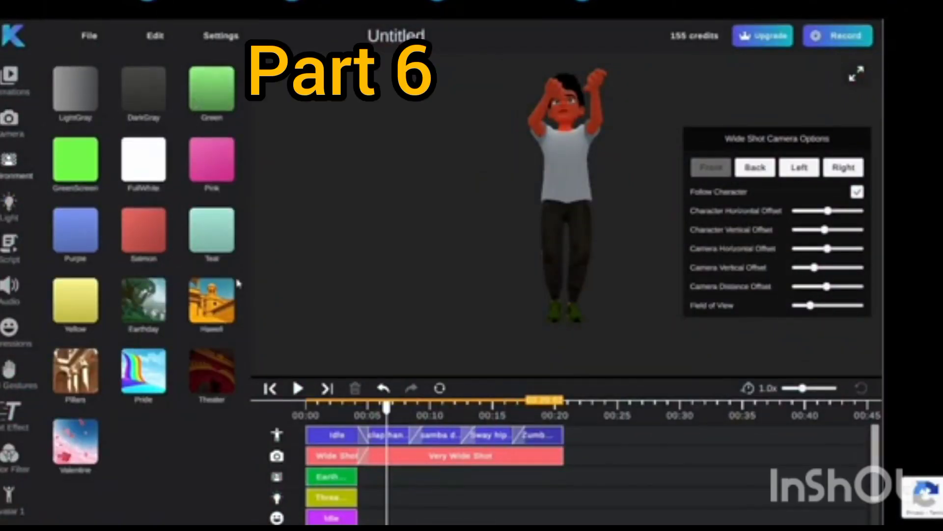
{"action": "left_click", "coordinate": [215, 384]}
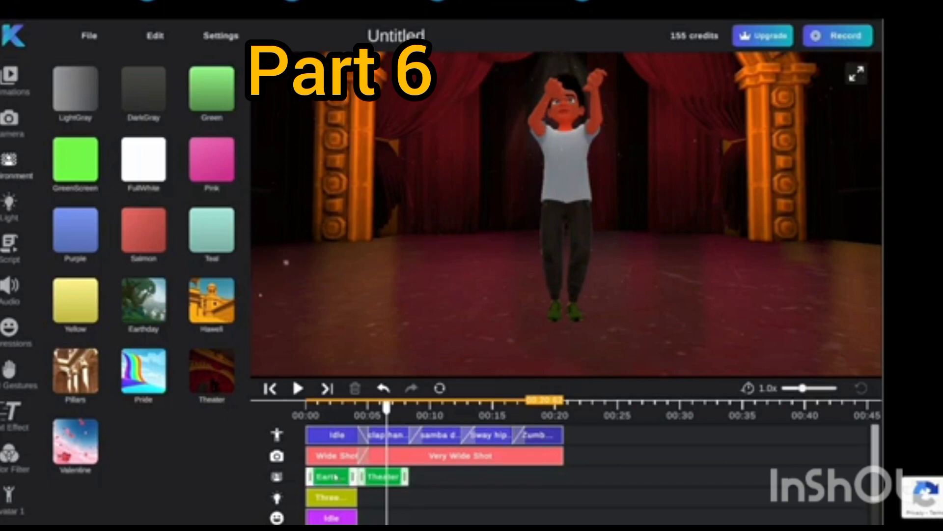
{"action": "key", "text": "Delete"}
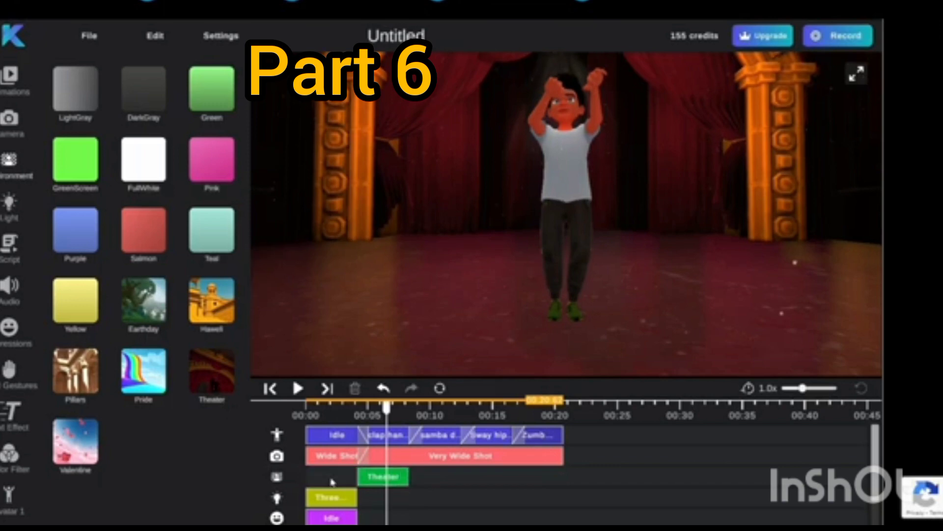
{"action": "left_click_drag", "start_coordinate": [376, 481], "coordinate": [564, 481]}
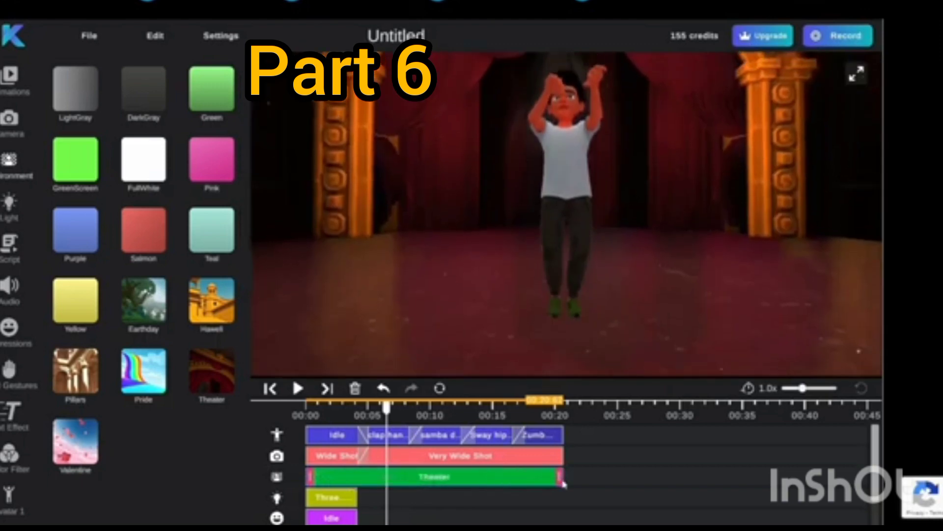
{"action": "left_click_drag", "start_coordinate": [364, 410], "coordinate": [323, 414]}
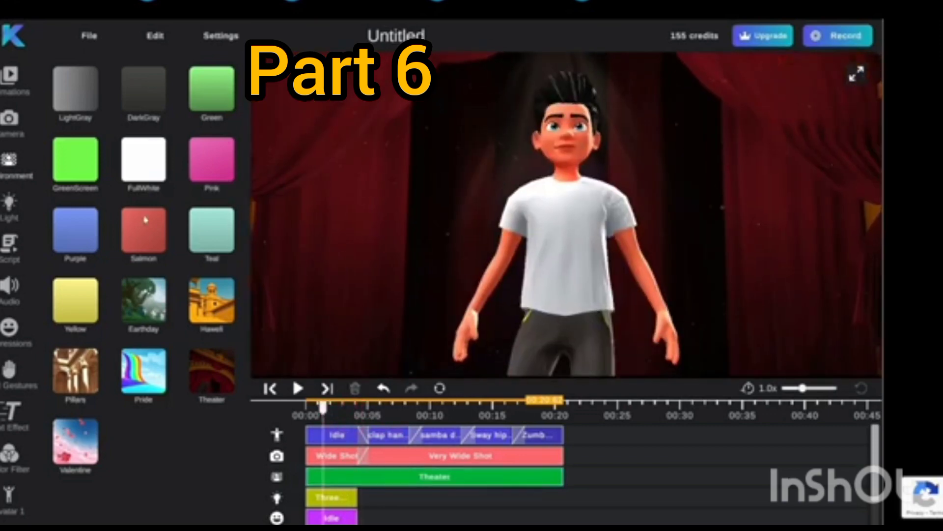
Add a Retro light after the Three Point light, extend it to the end of the animations, and check the lighting change
{"action": "left_click", "coordinate": [24, 212]}
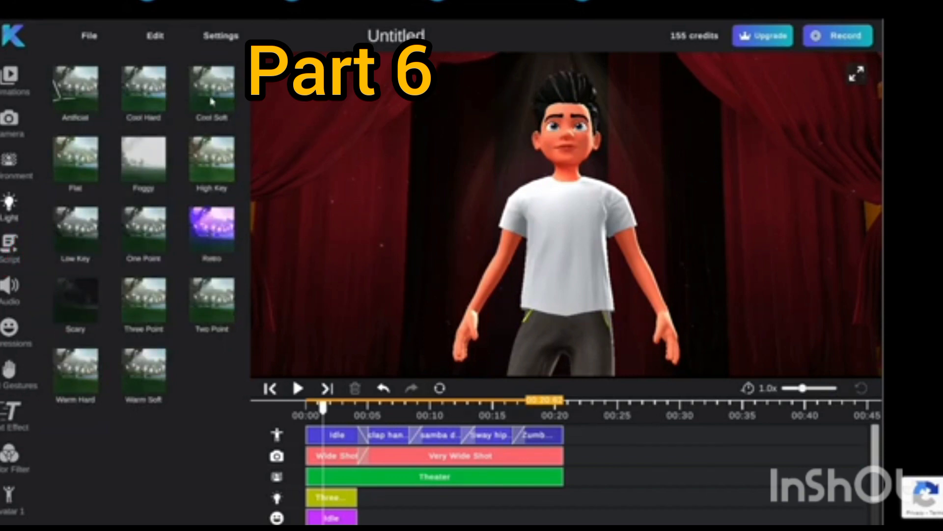
{"action": "left_click", "coordinate": [331, 497]}
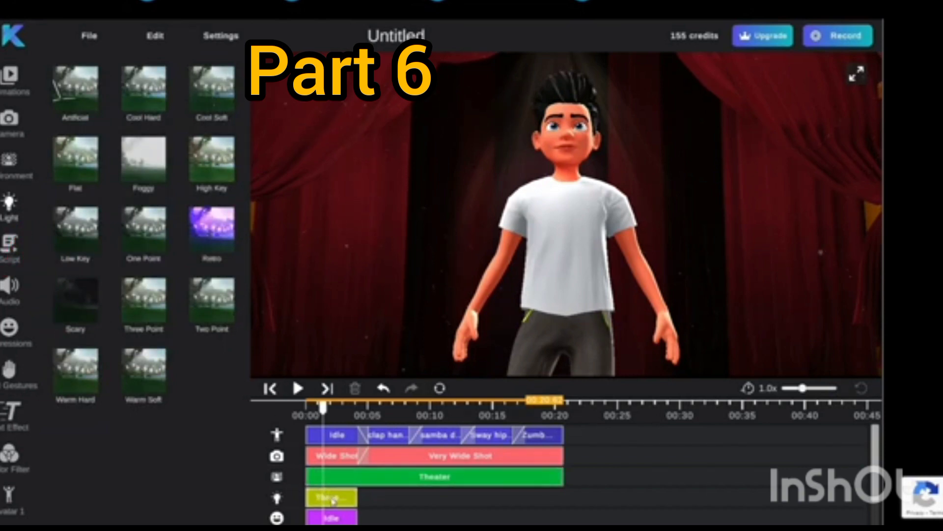
{"action": "left_click", "coordinate": [211, 226]}
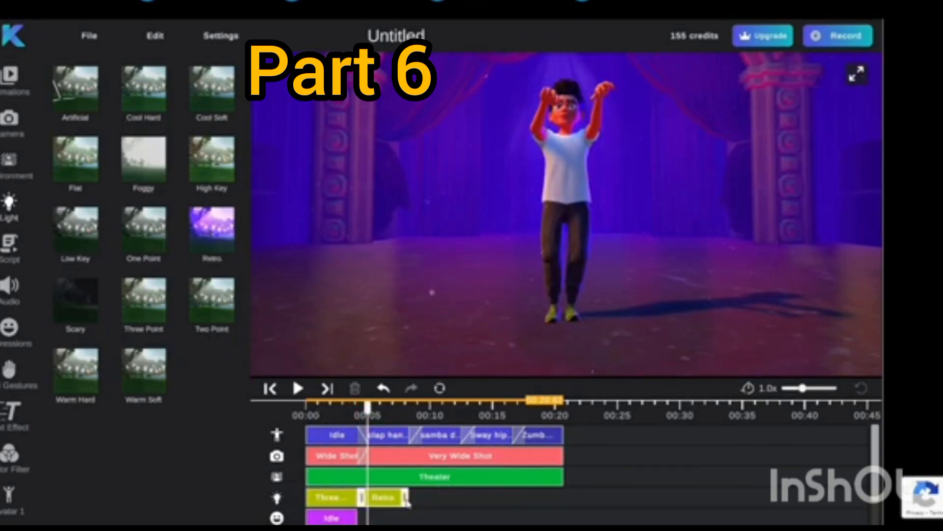
{"action": "left_click_drag", "start_coordinate": [406, 499], "coordinate": [563, 499]}
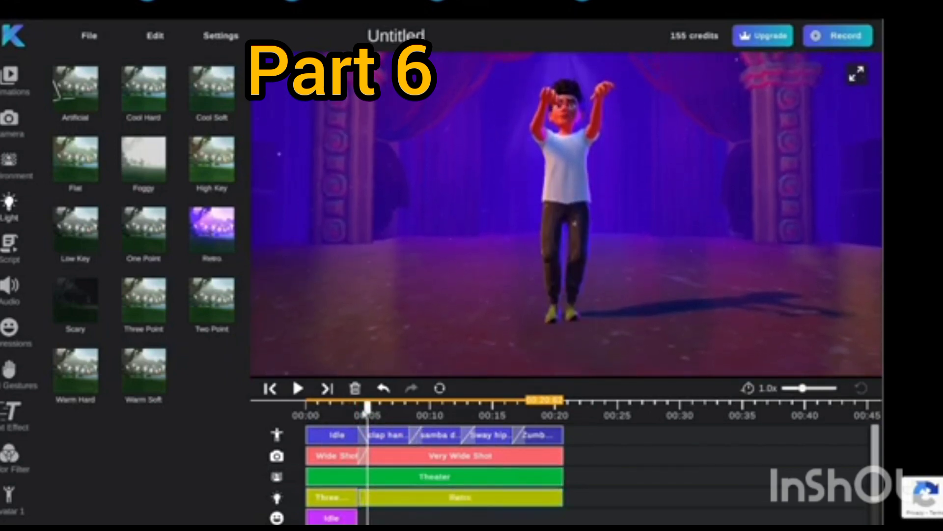
{"action": "left_click_drag", "start_coordinate": [368, 413], "coordinate": [326, 411]}
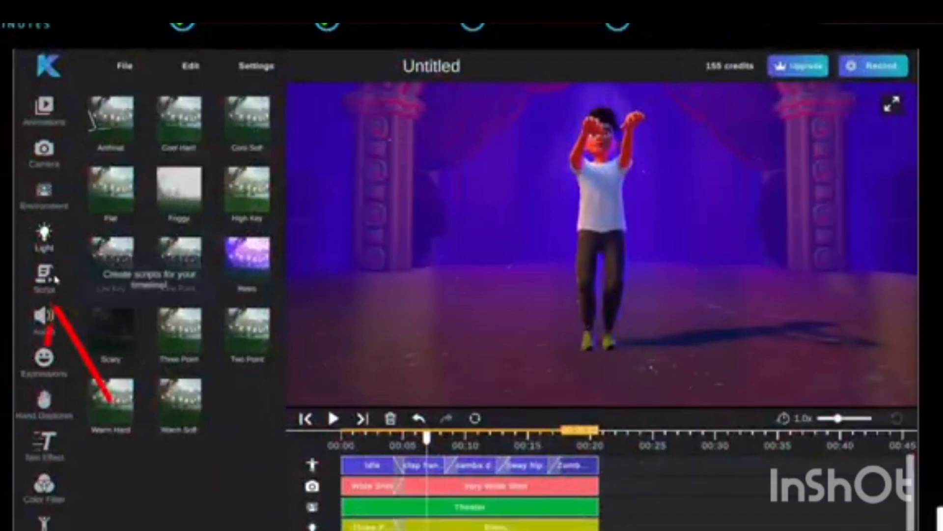
Look through the script generator's options, its available languages and the saved scripts
{"action": "left_click", "coordinate": [55, 279]}
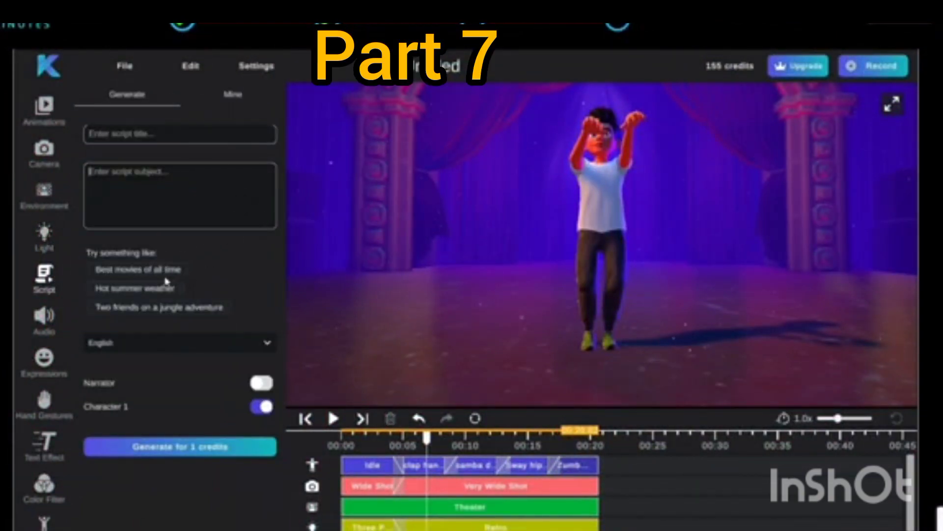
{"action": "left_click", "coordinate": [253, 343]}
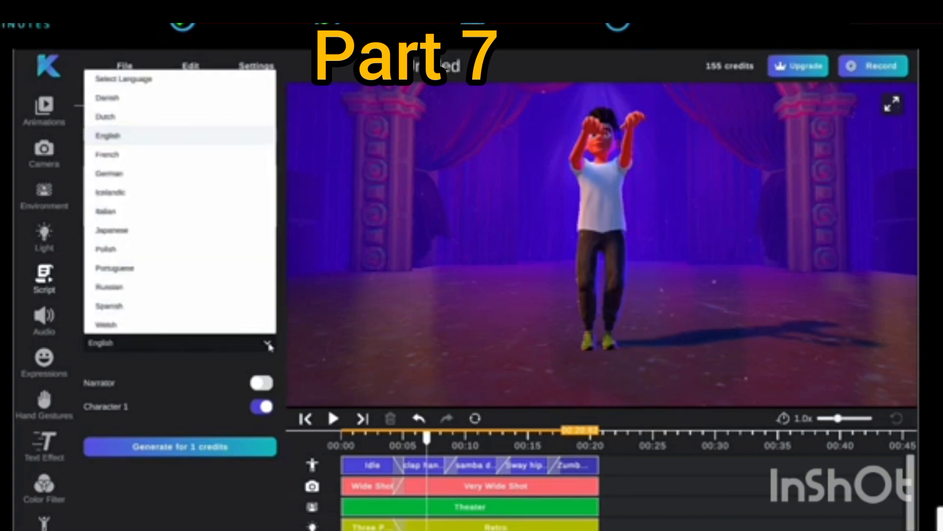
{"action": "left_click", "coordinate": [269, 345]}
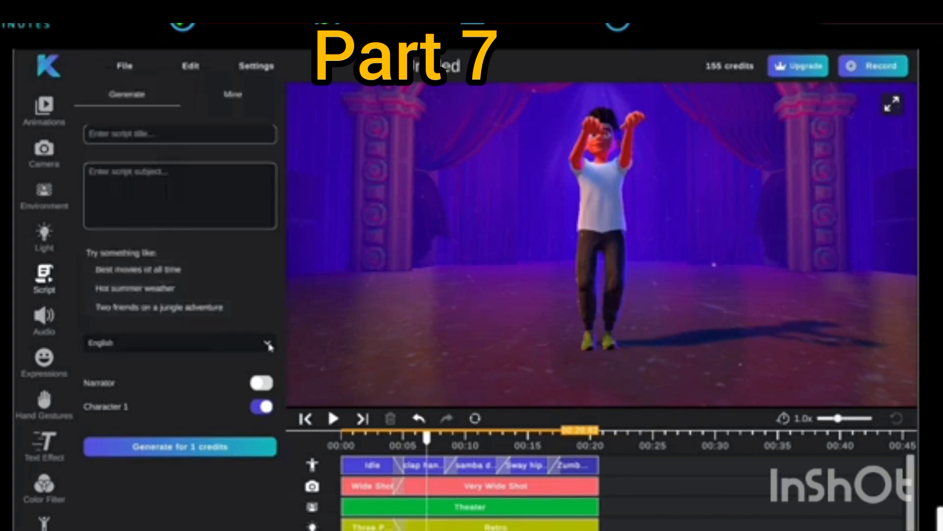
{"action": "left_click", "coordinate": [234, 98]}
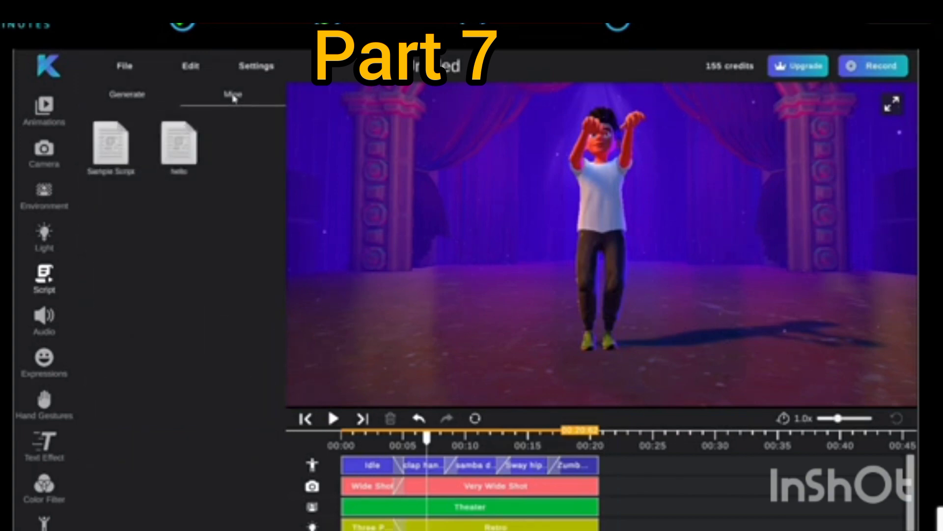
{"action": "left_click", "coordinate": [144, 97]}
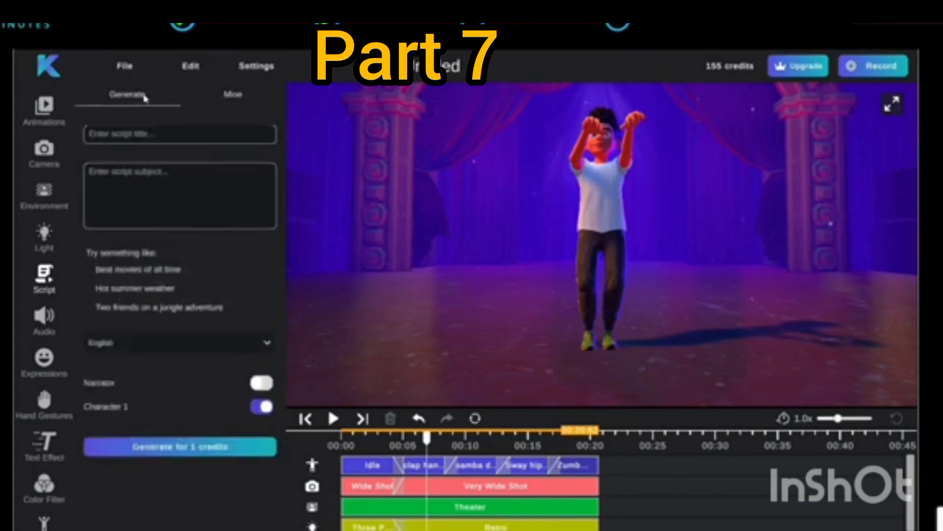
Look through the audio generator's script, language and style choices
{"action": "left_click", "coordinate": [63, 327]}
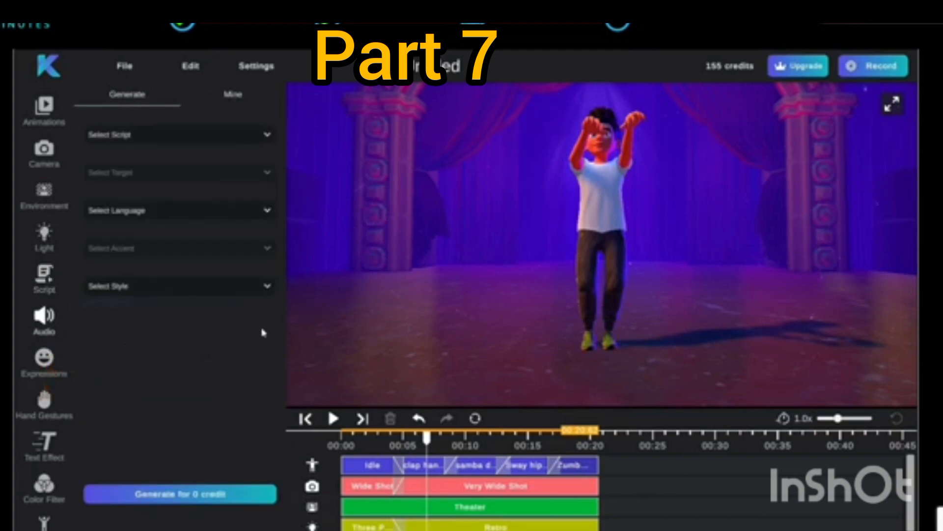
{"action": "left_click", "coordinate": [269, 136]}
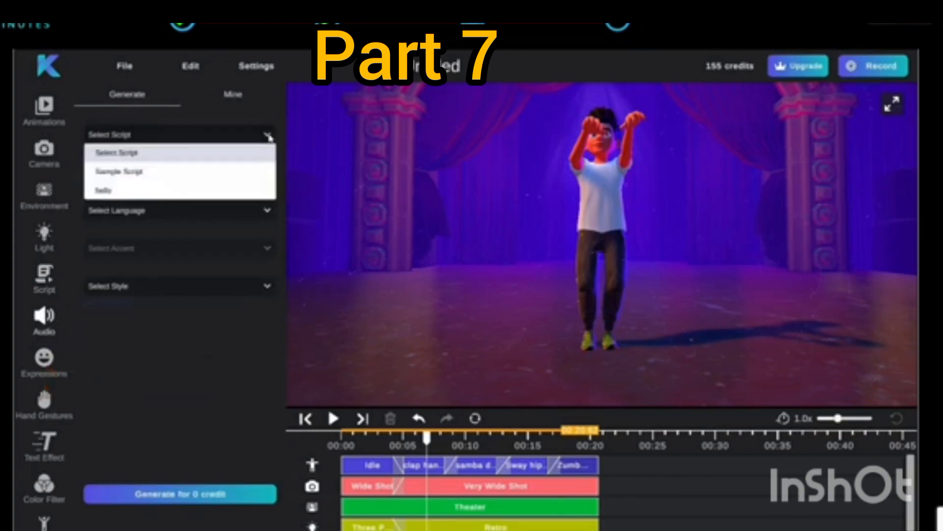
{"action": "left_click", "coordinate": [271, 133]}
{"action": "left_click", "coordinate": [265, 210]}
{"action": "left_click", "coordinate": [266, 211]}
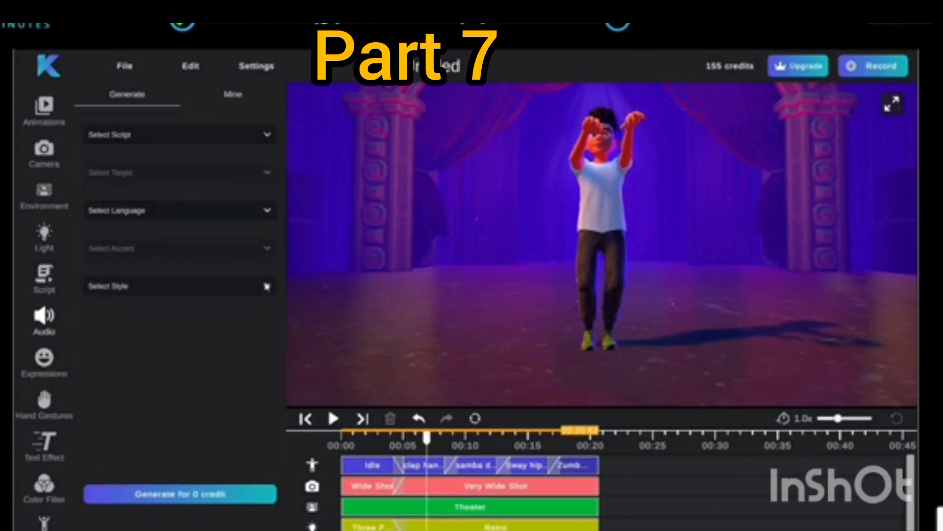
{"action": "left_click", "coordinate": [266, 287]}
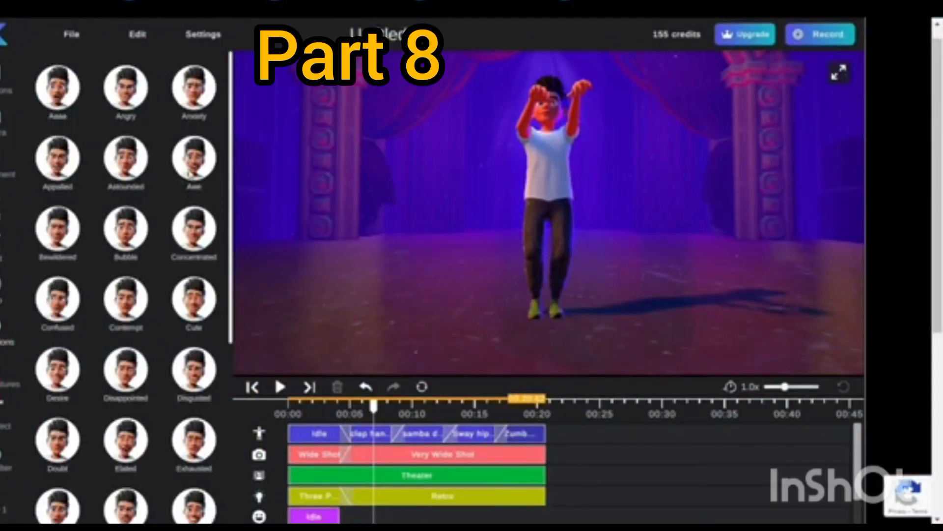
Add a Concentrated expression after Idle, followed by a Happy expression running to the end of the animations
{"action": "scroll", "coordinate": [126, 285], "scroll_direction": "down", "scroll_amount": 6}
{"action": "scroll", "coordinate": [150, 294], "scroll_direction": "up", "scroll_amount": 6}
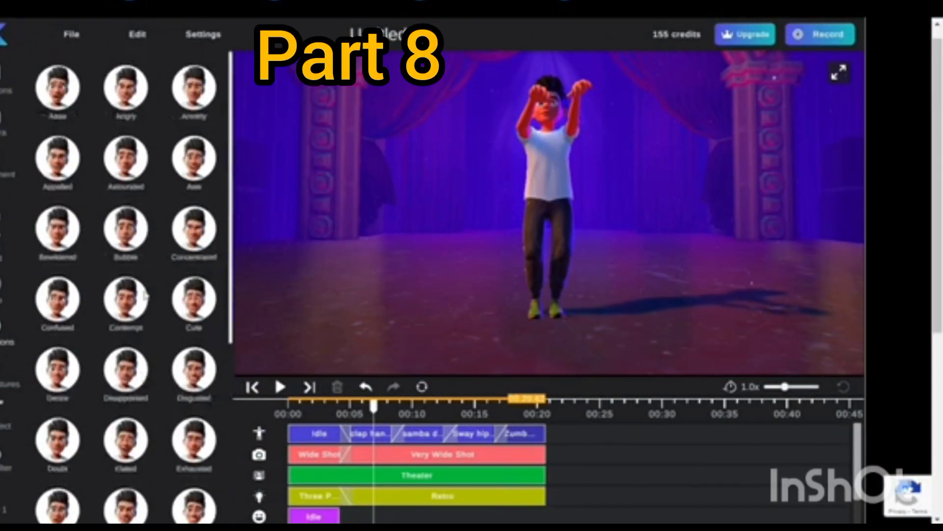
{"action": "left_click", "coordinate": [195, 230]}
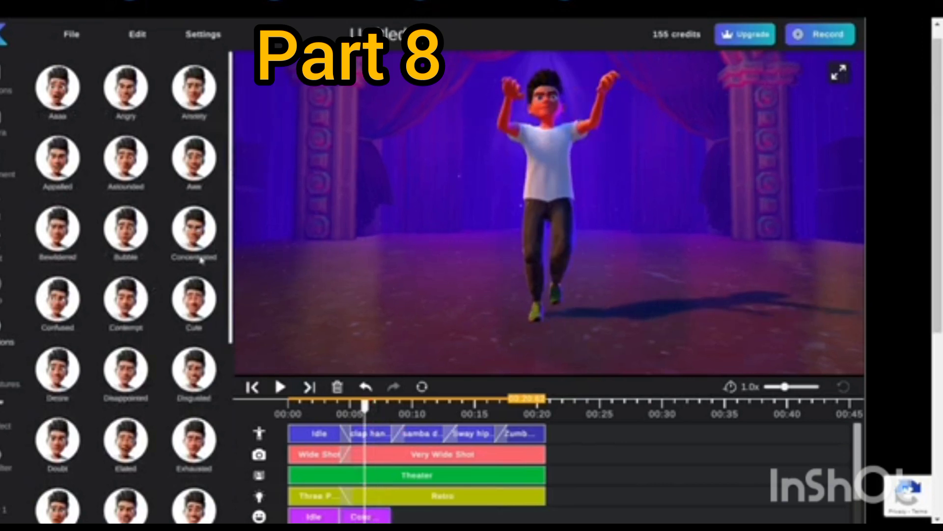
{"action": "scroll", "coordinate": [121, 378], "scroll_direction": "down", "scroll_amount": 1}
{"action": "scroll", "coordinate": [120, 379], "scroll_direction": "down", "scroll_amount": 3}
{"action": "left_click", "coordinate": [189, 344]}
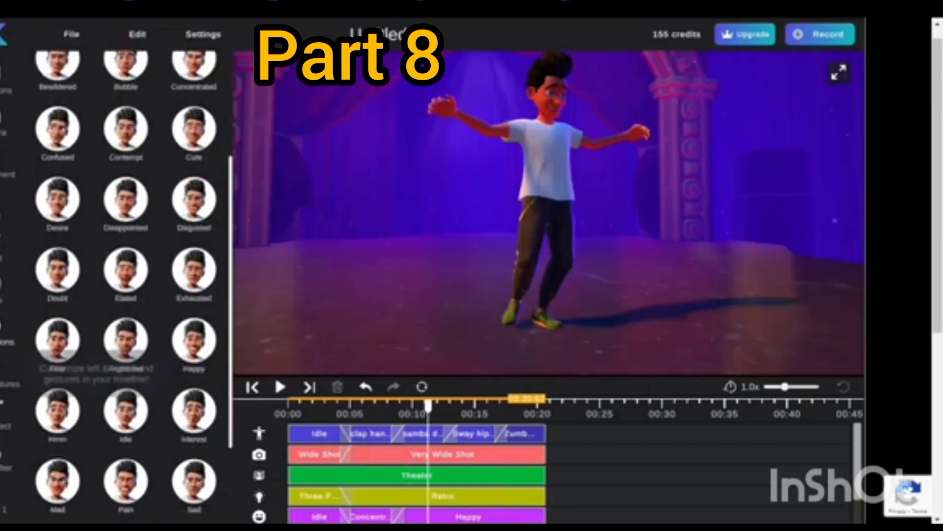
Add the Hang Loose hand gesture after the Idle gesture at about 5 seconds and play it back
{"action": "left_click", "coordinate": [8, 373]}
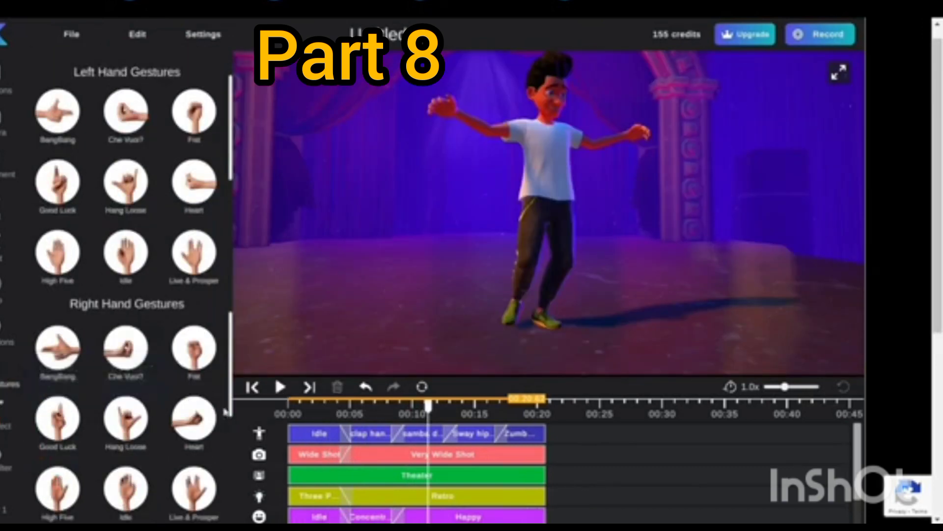
{"action": "left_click", "coordinate": [317, 413]}
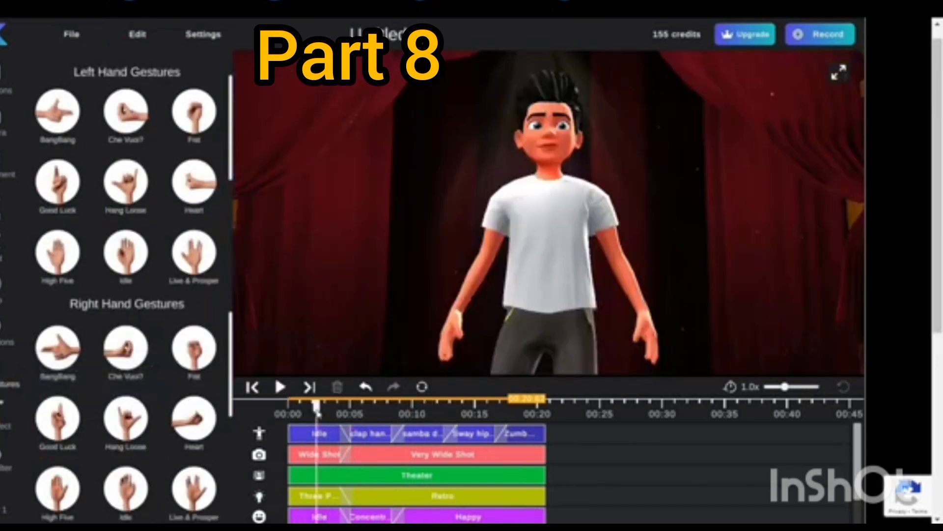
{"action": "scroll", "coordinate": [317, 412], "scroll_direction": "down", "scroll_amount": 1}
{"action": "left_click", "coordinate": [351, 413]}
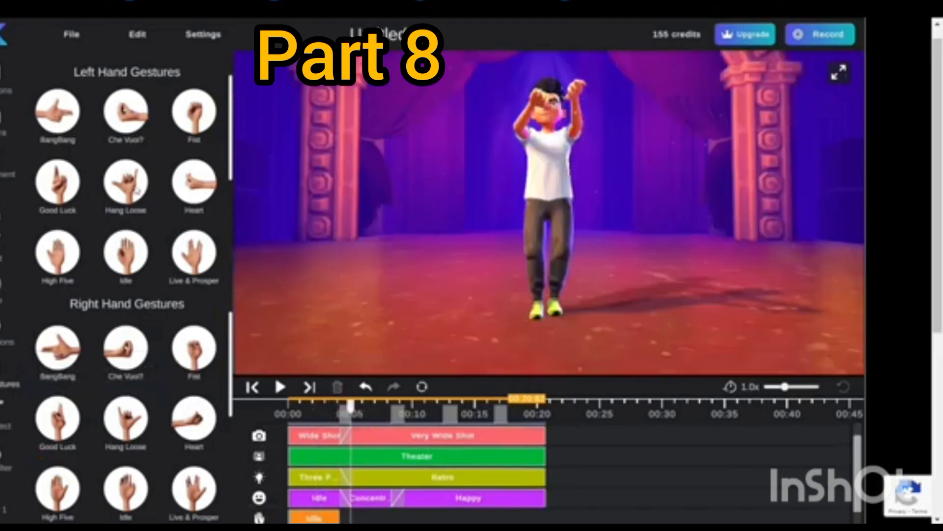
{"action": "left_click", "coordinate": [126, 182]}
{"action": "scroll", "coordinate": [131, 381], "scroll_direction": "down", "scroll_amount": 1}
{"action": "left_click", "coordinate": [356, 433]}
{"action": "key", "text": "space"}
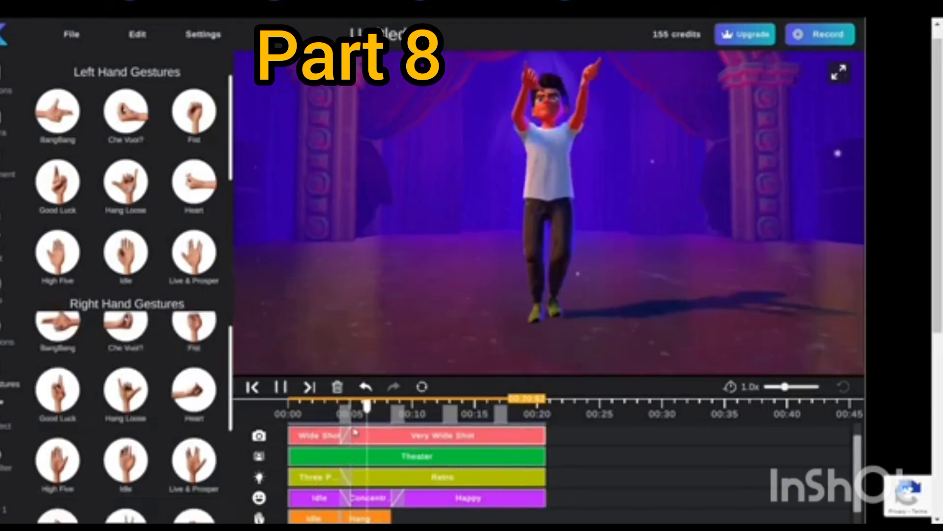
Fill the rest of both hand gesture tracks with Idle, Point and Thumbs Up gestures
{"action": "left_click", "coordinate": [381, 414]}
{"action": "scroll", "coordinate": [279, 408], "scroll_direction": "up", "scroll_amount": 1}
{"action": "scroll", "coordinate": [159, 265], "scroll_direction": "down", "scroll_amount": 3}
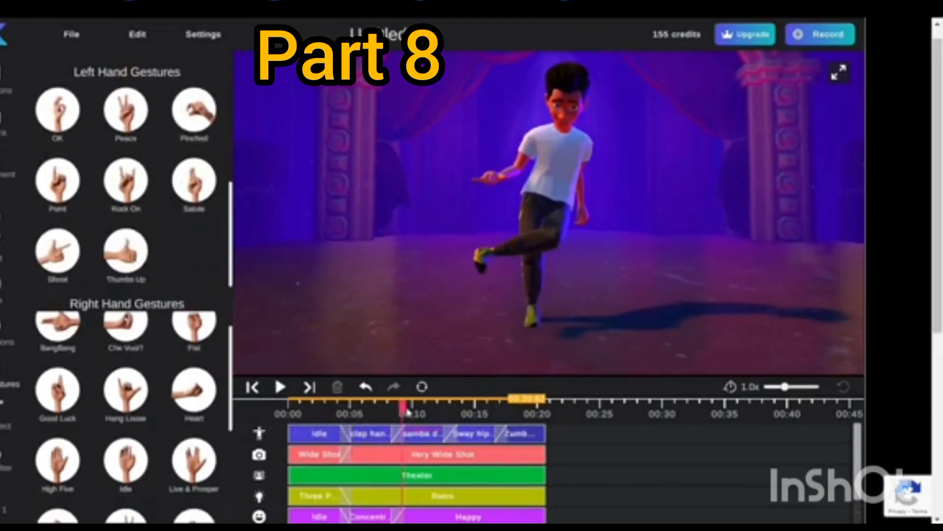
{"action": "scroll", "coordinate": [158, 265], "scroll_direction": "up", "scroll_amount": 3}
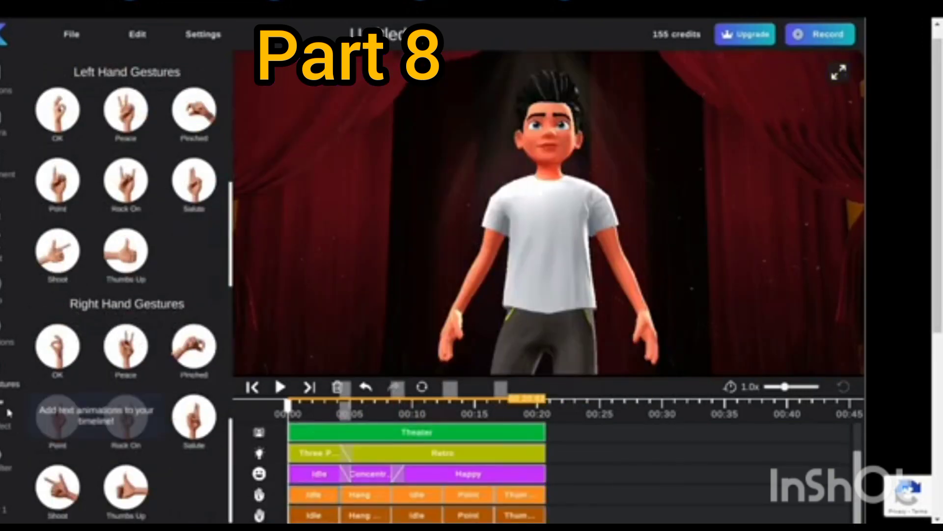
Try a BlueSky text effect beside the avatar, delete it, and try the Sepia color filter
{"action": "left_click", "coordinate": [14, 428]}
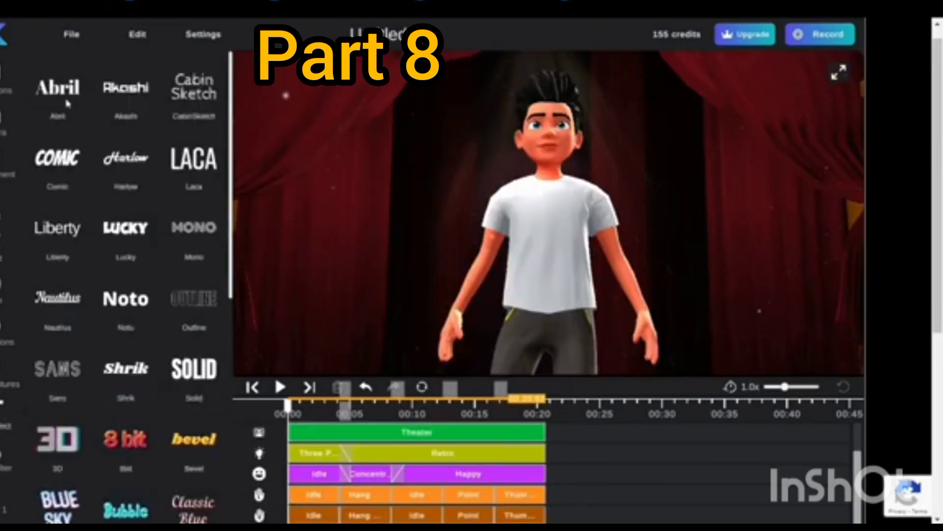
{"action": "scroll", "coordinate": [150, 173], "scroll_direction": "down", "scroll_amount": 5}
{"action": "left_click", "coordinate": [60, 255]}
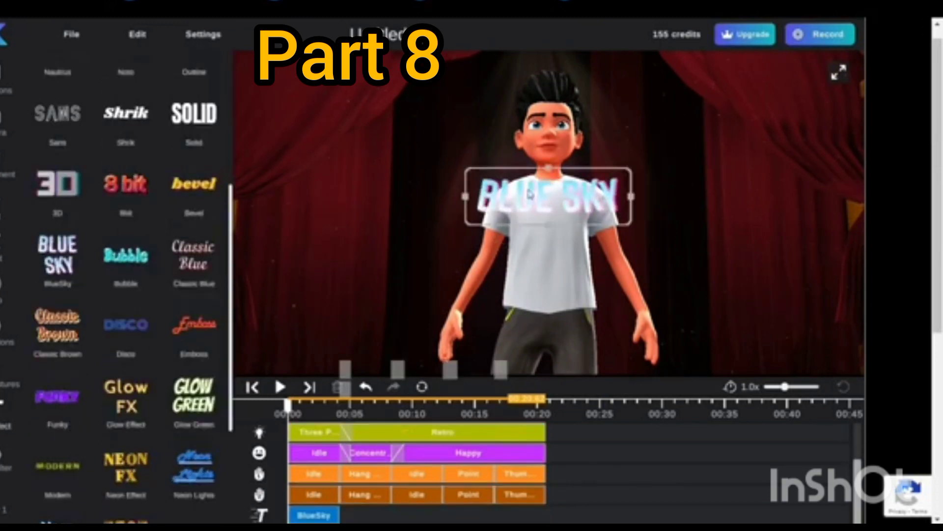
{"action": "left_click_drag", "start_coordinate": [549, 195], "coordinate": [372, 184]}
{"action": "scroll", "coordinate": [126, 256], "scroll_direction": "down", "scroll_amount": 2}
{"action": "scroll", "coordinate": [126, 255], "scroll_direction": "up", "scroll_amount": 1}
{"action": "left_click", "coordinate": [320, 514]}
{"action": "key", "text": "Delete"}
{"action": "left_click", "coordinate": [5, 457]}
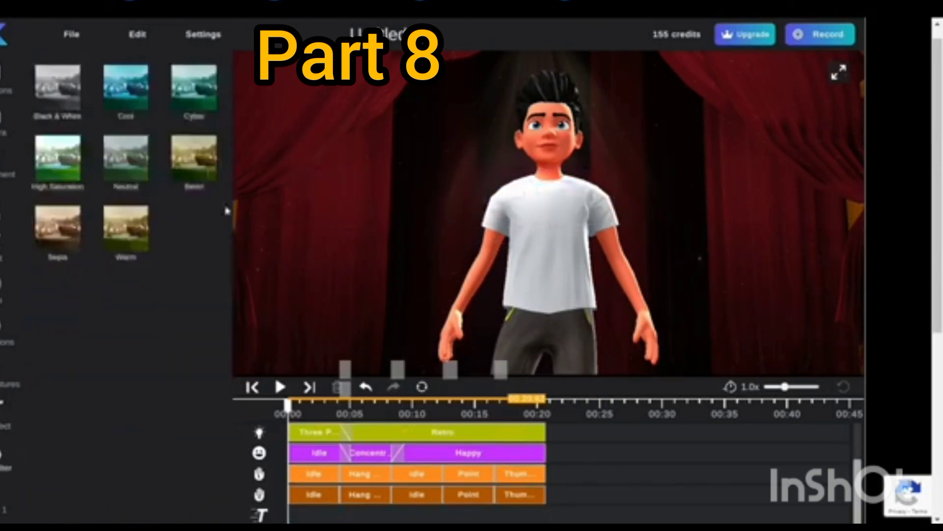
{"action": "left_click", "coordinate": [58, 229]}
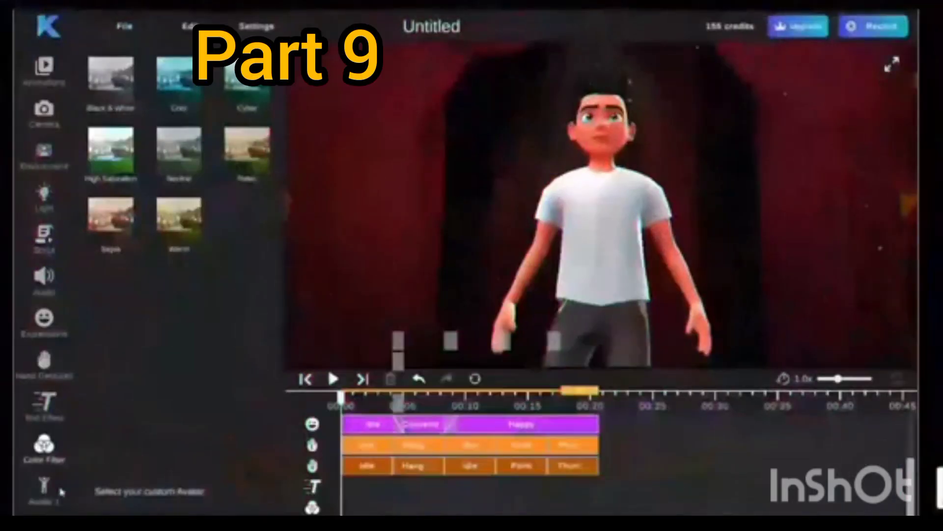
Replace the dancing character with Avatar 5 and play back the animation
{"action": "left_click", "coordinate": [61, 491]}
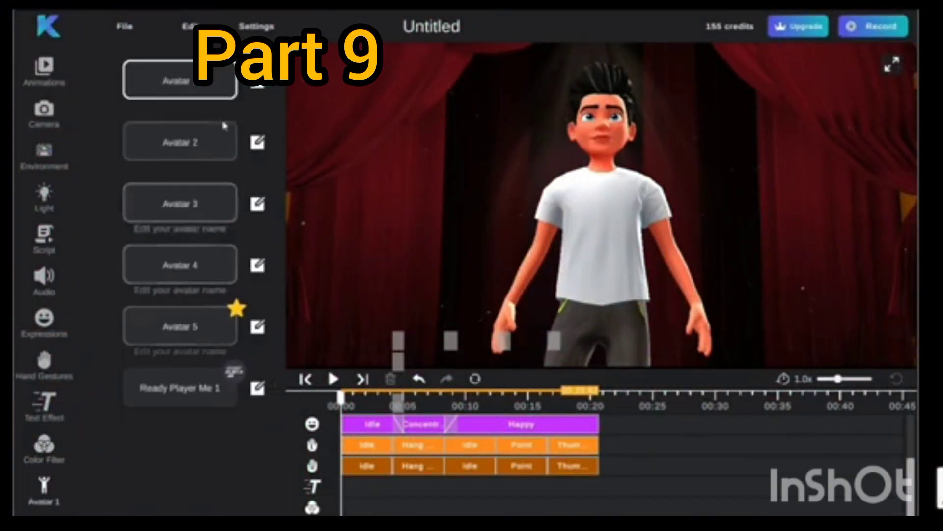
{"action": "left_click", "coordinate": [217, 331]}
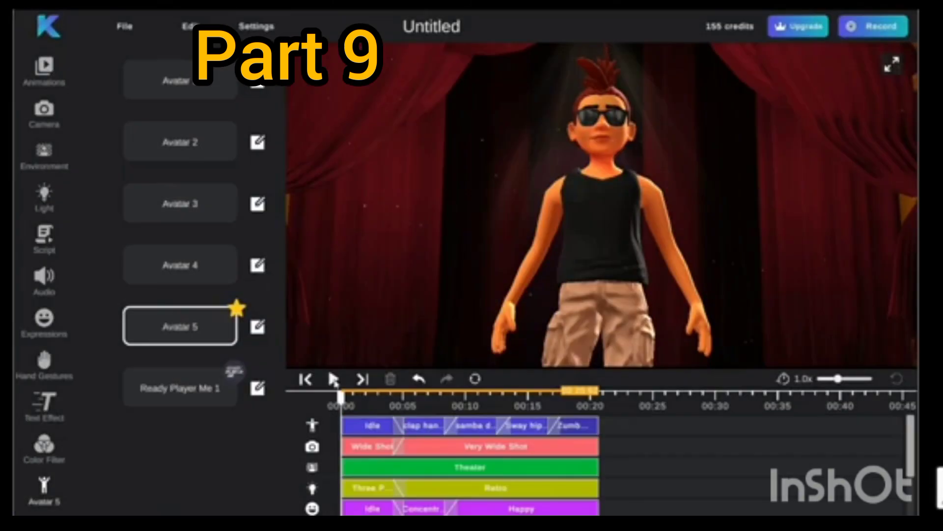
{"action": "left_click", "coordinate": [335, 378]}
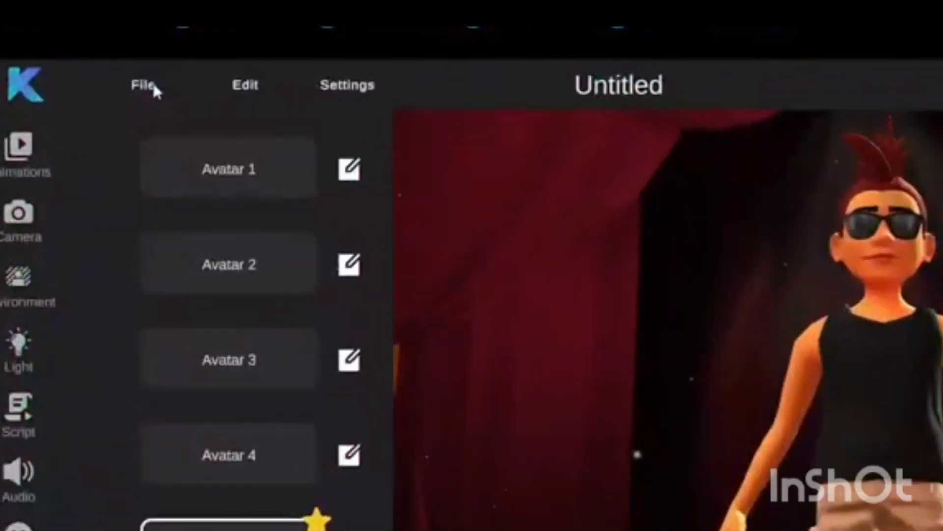
Save the project to the dashboard under the name Dancing Video
{"action": "left_click", "coordinate": [147, 86]}
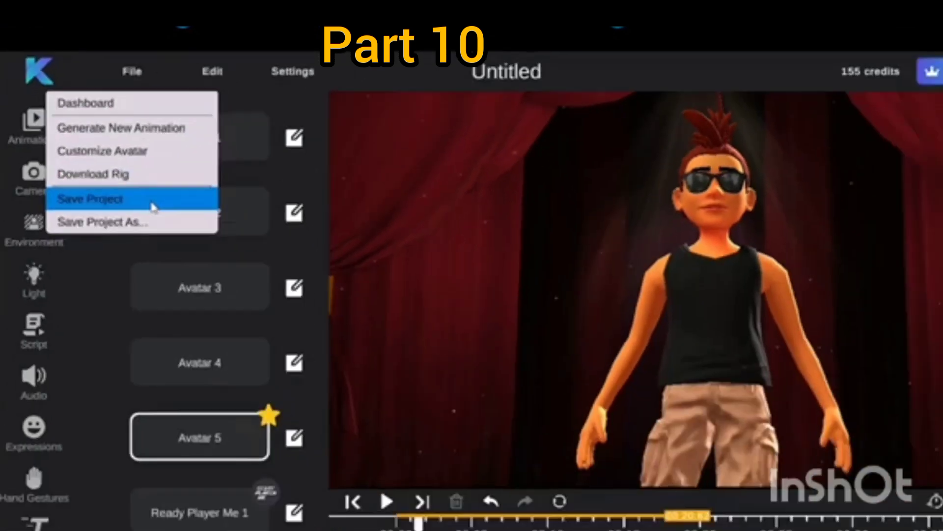
{"action": "left_click", "coordinate": [170, 250]}
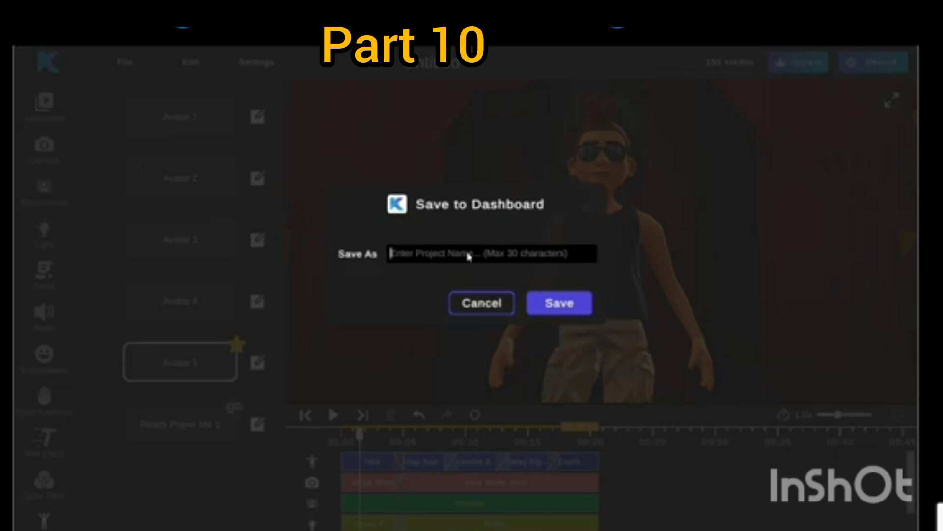
{"action": "type", "text": "Dancing Video"}
{"action": "left_click", "coordinate": [579, 305]}
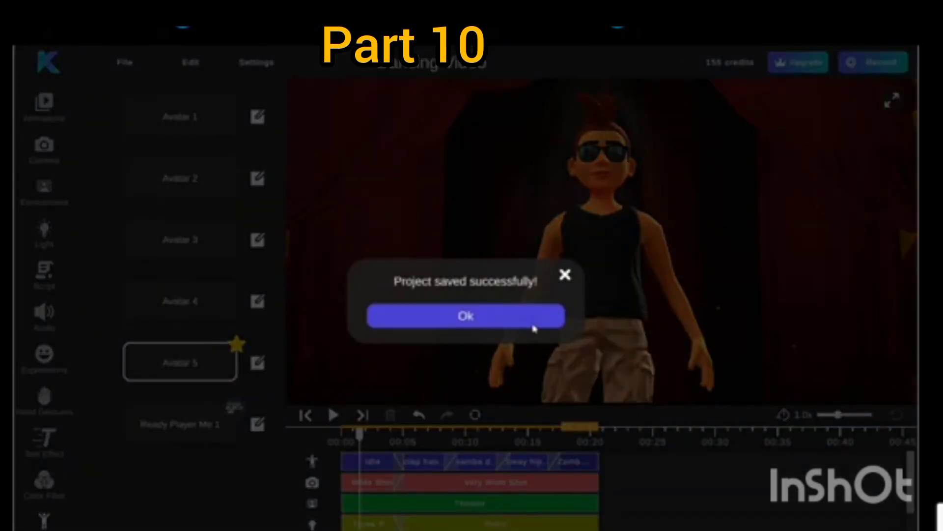
{"action": "left_click", "coordinate": [535, 325]}
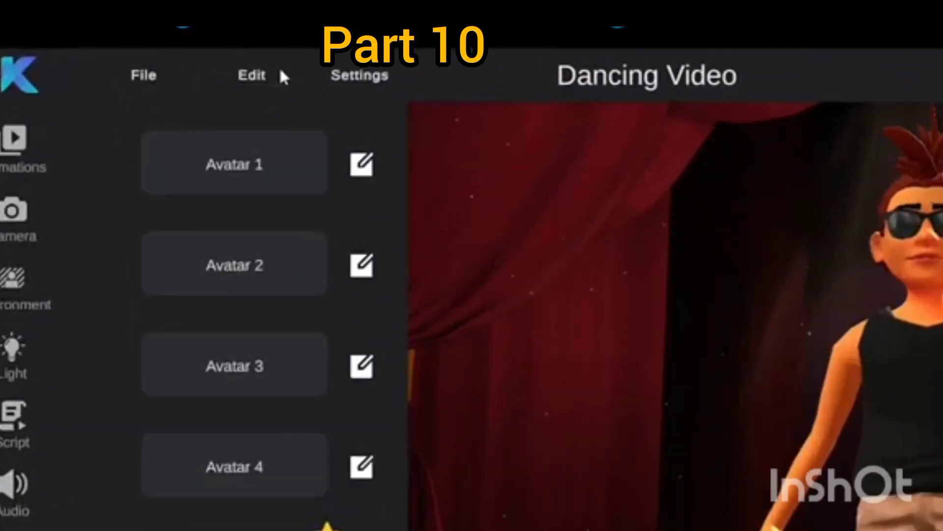
Enable Auto Joints and Animation Smoothing for the project
{"action": "left_click", "coordinate": [206, 59]}
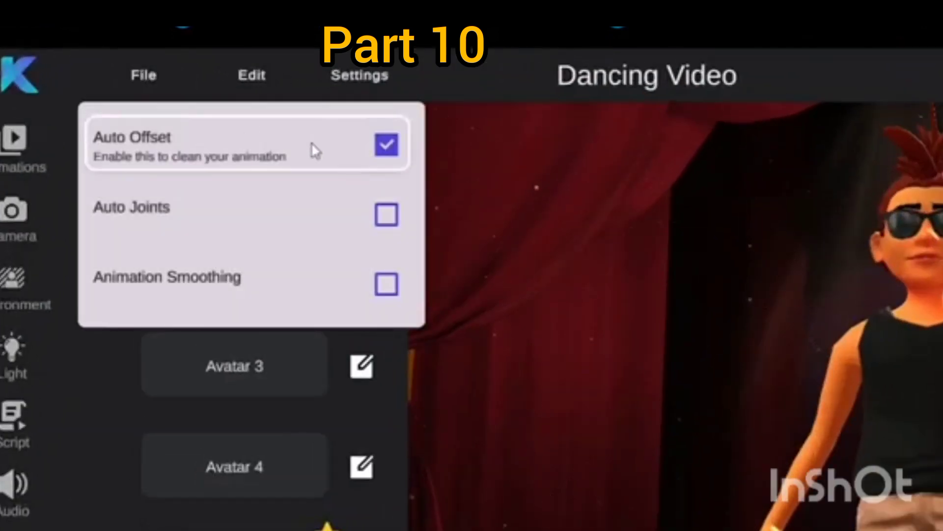
{"action": "left_click", "coordinate": [389, 216]}
{"action": "left_click", "coordinate": [387, 284]}
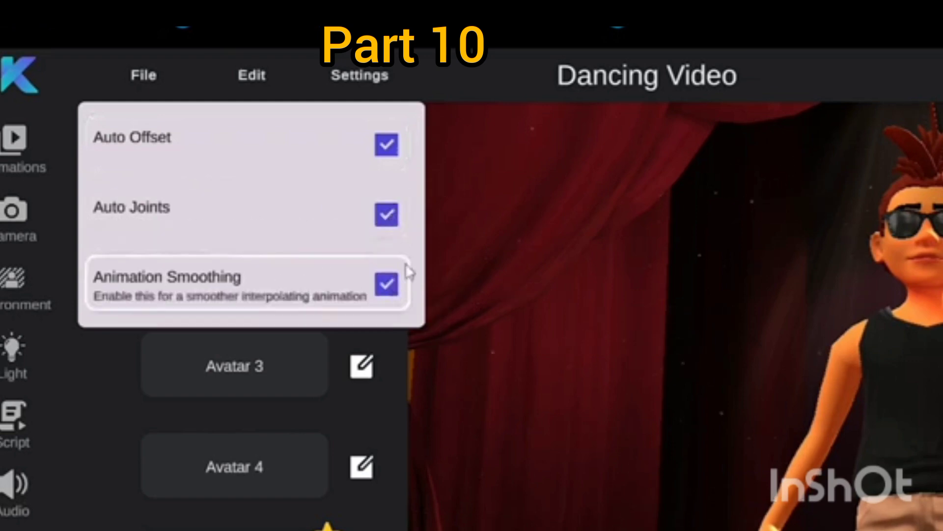
Turn the avatar's shadow off and back on
{"action": "left_click", "coordinate": [358, 74]}
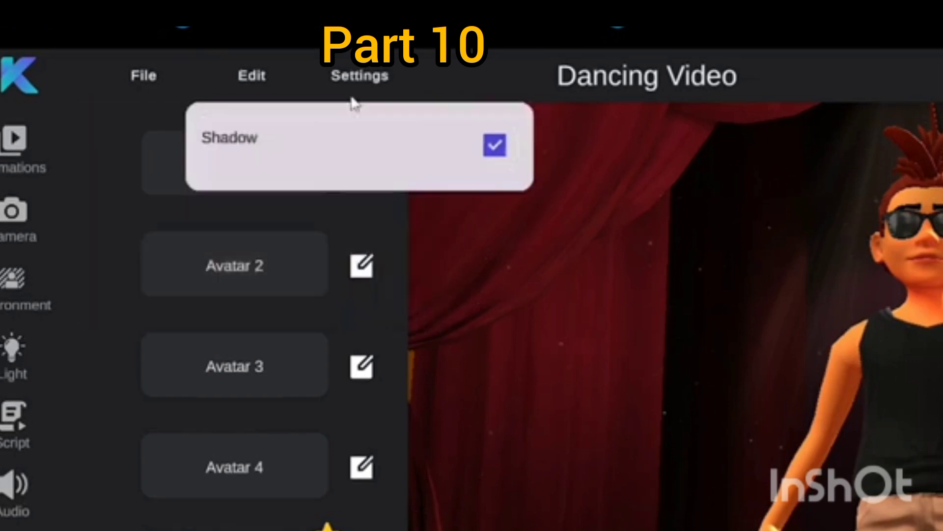
{"action": "left_click", "coordinate": [495, 145]}
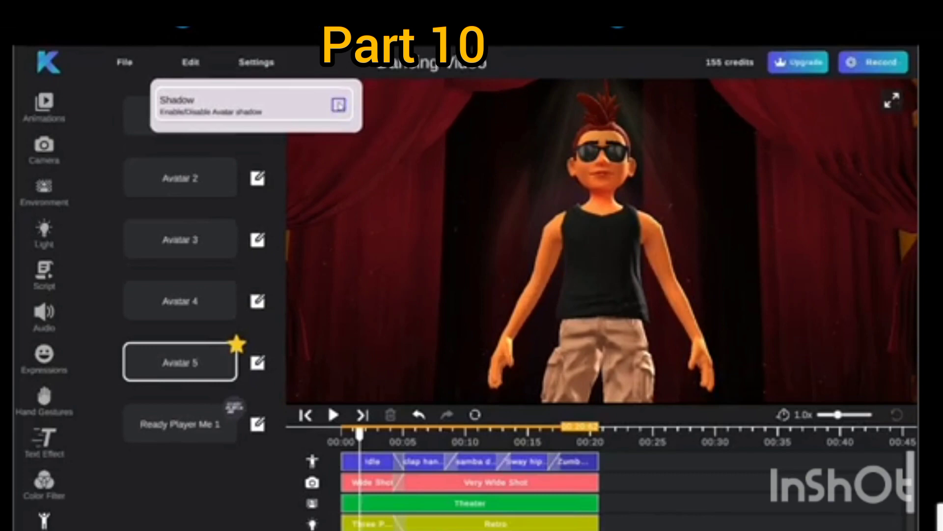
{"action": "left_click", "coordinate": [338, 104]}
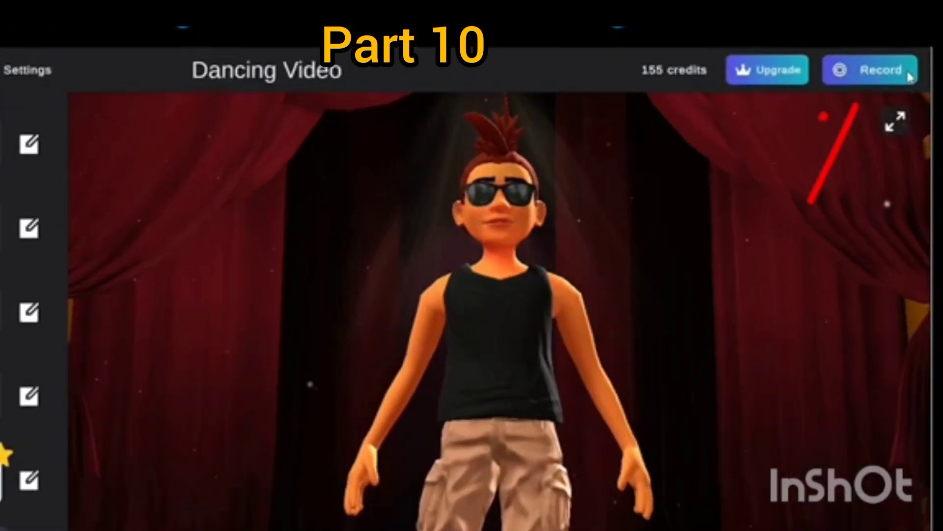
Try the available frame sizes, set the video to 16:9 (1920x1080), and record it
{"action": "left_click", "coordinate": [899, 64]}
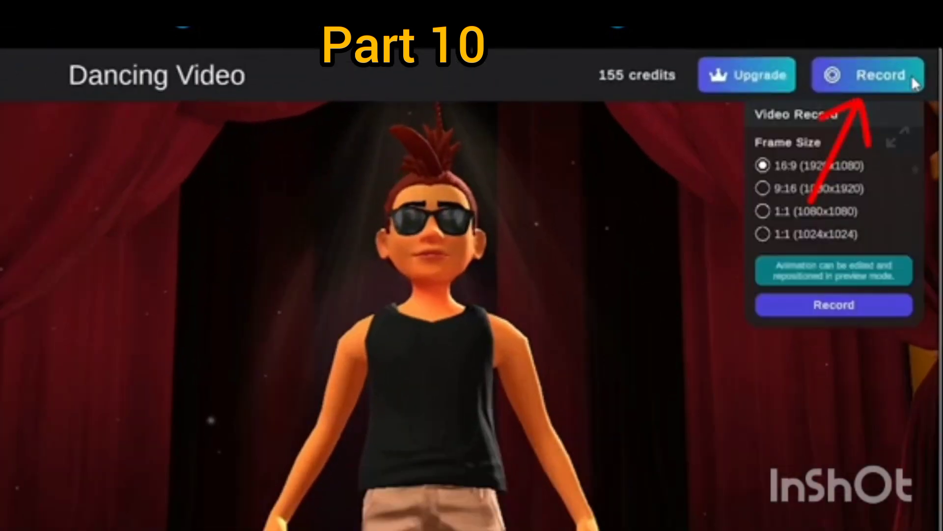
{"action": "left_click", "coordinate": [795, 187]}
{"action": "left_click", "coordinate": [809, 210]}
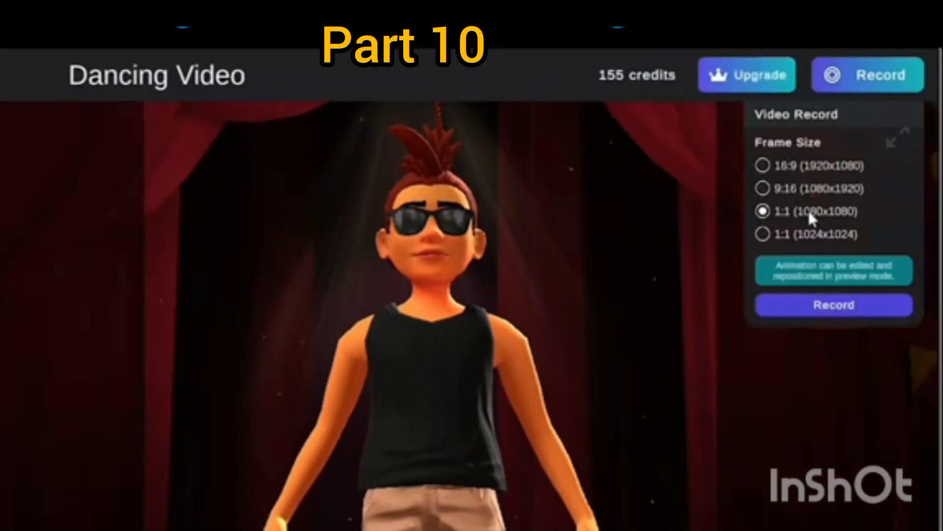
{"action": "left_click", "coordinate": [811, 233]}
{"action": "left_click", "coordinate": [812, 167]}
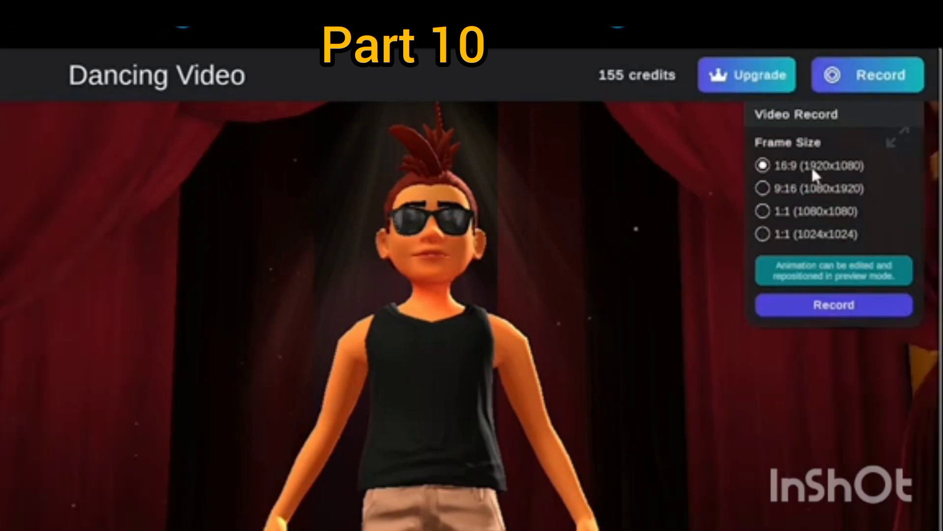
{"action": "left_click", "coordinate": [876, 305]}
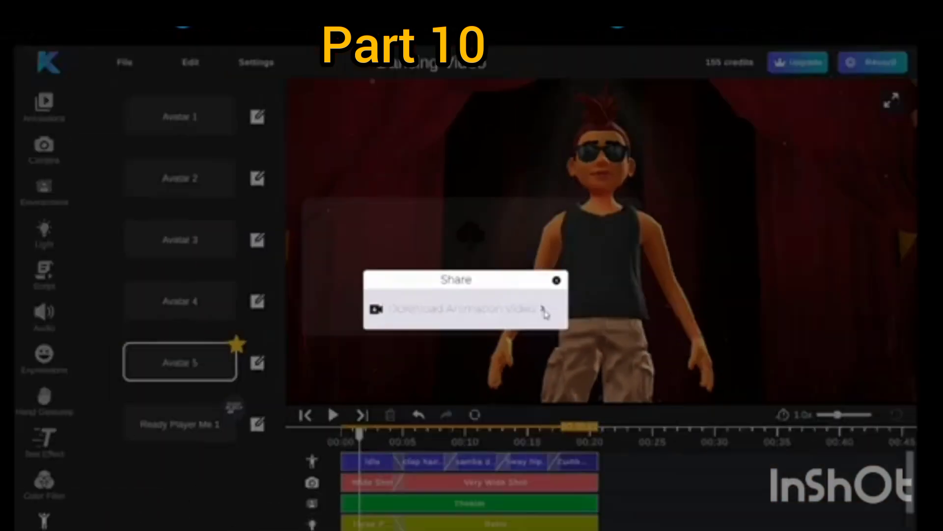
Download the recorded animation as an MP4 video named Animation Dancing into the Videos > Project folder
{"action": "left_click", "coordinate": [621, 318]}
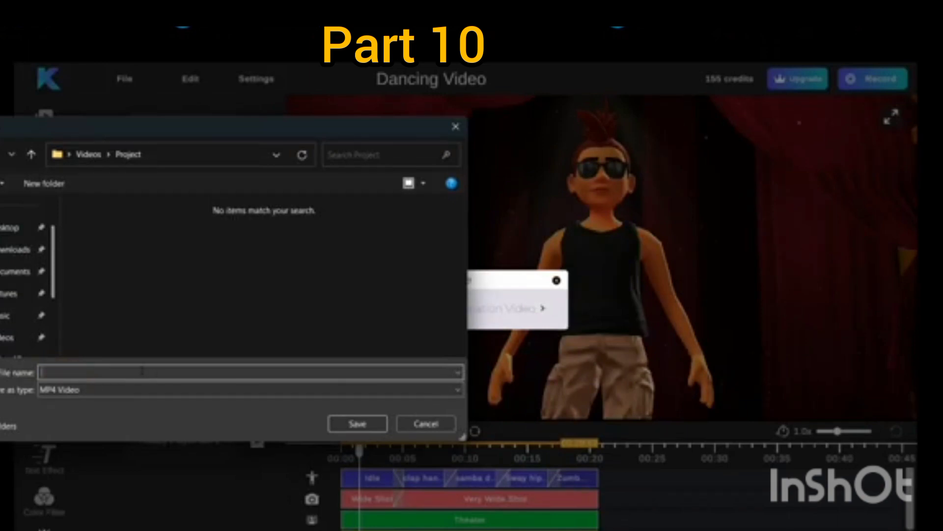
{"action": "type", "text": "nimation Dancing"}
{"action": "left_click", "coordinate": [353, 423]}
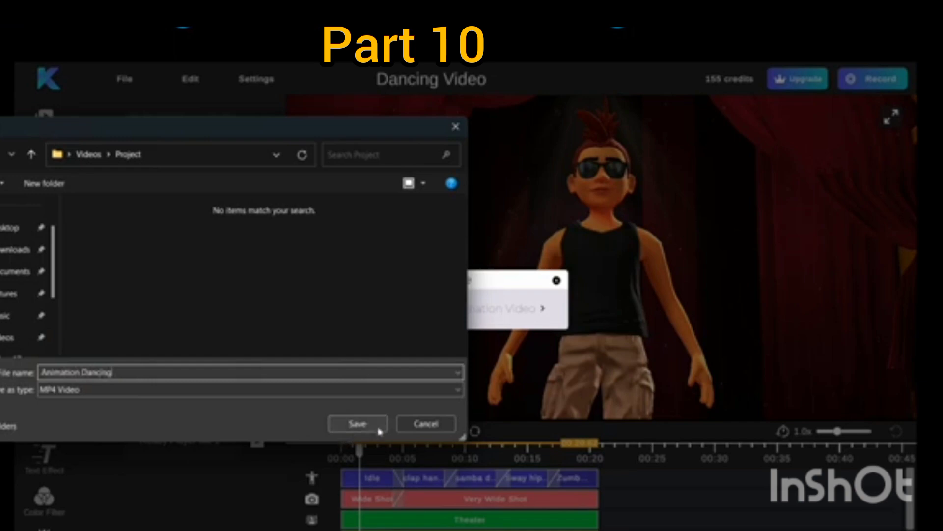